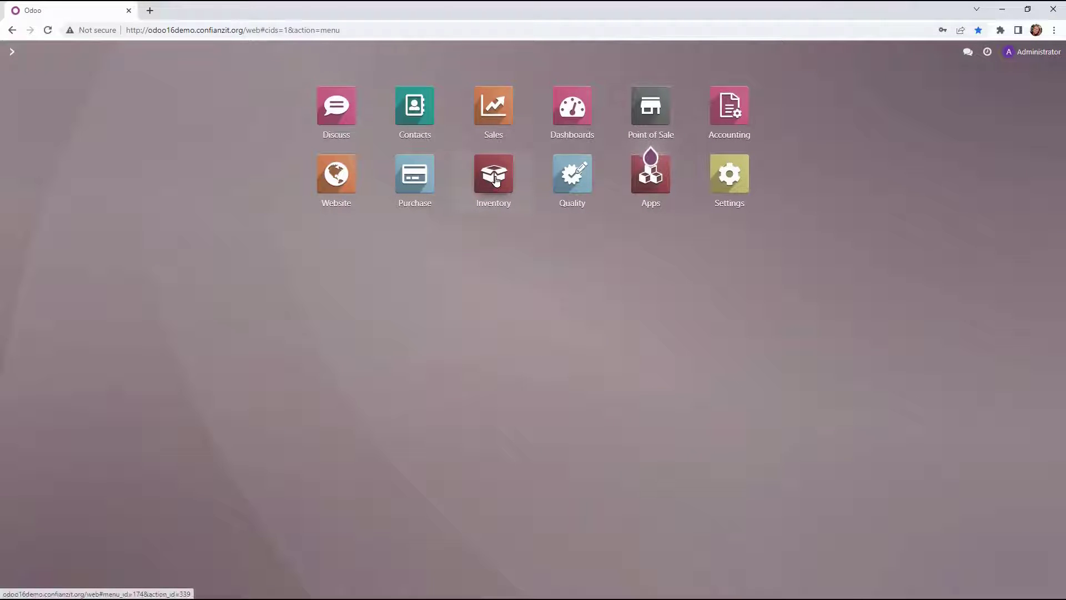
Open Inventory's Lots/Serial Numbers list and start a new lot record.
{"action": "left_click", "coordinate": [495, 183]}
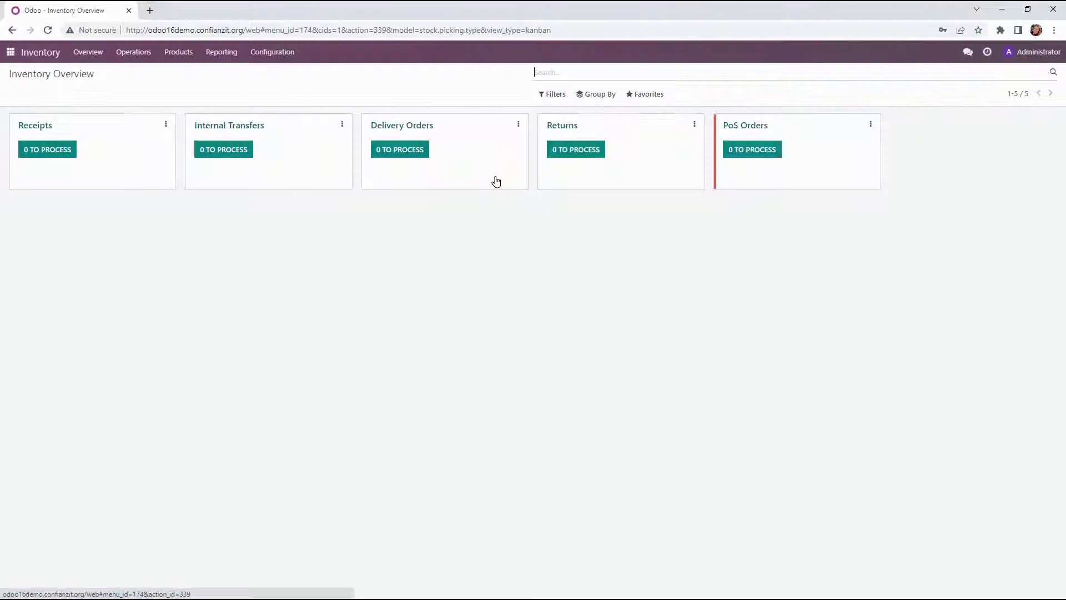
{"action": "left_click", "coordinate": [175, 53]}
{"action": "left_click", "coordinate": [176, 101]}
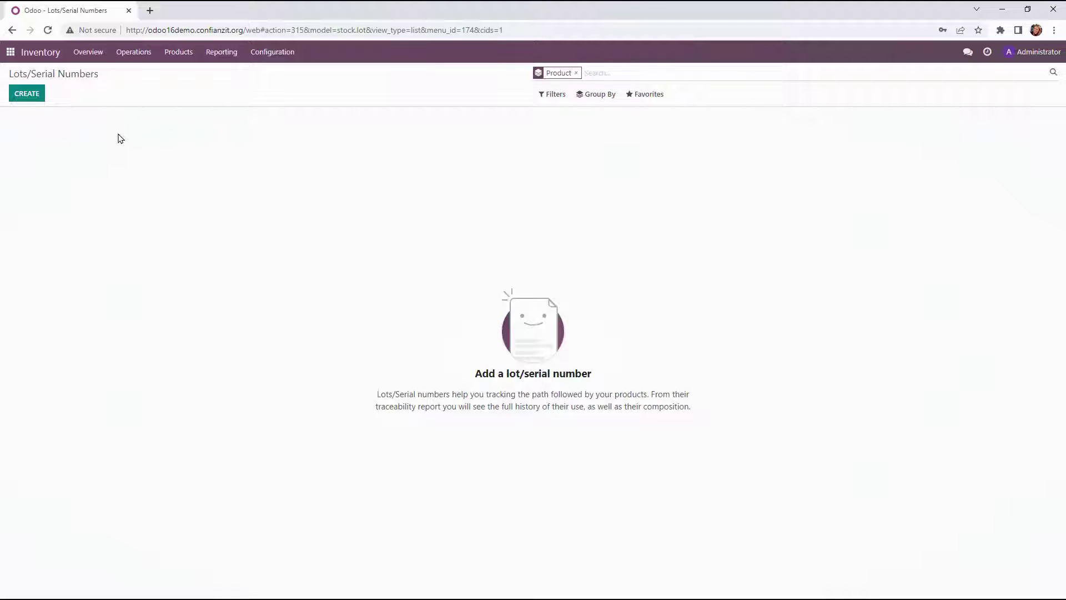
{"action": "left_click", "coordinate": [29, 95]}
Number the lot BO10001 and assign it to the product [G-Beard Oil] Beard Oil.
{"action": "key", "text": "ctrl+a"}
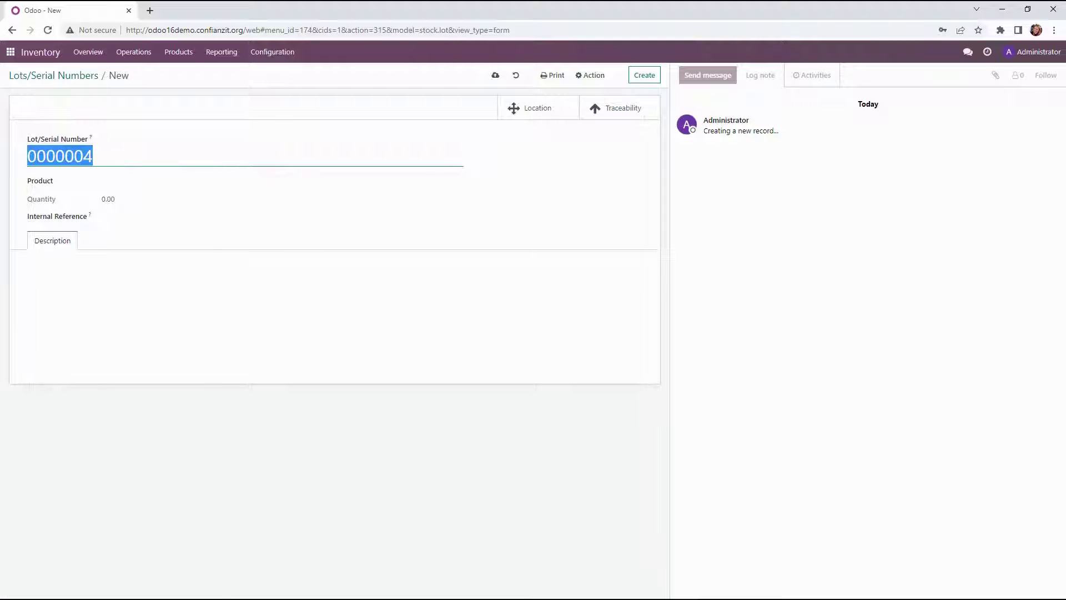
{"action": "type", "text": "B"}
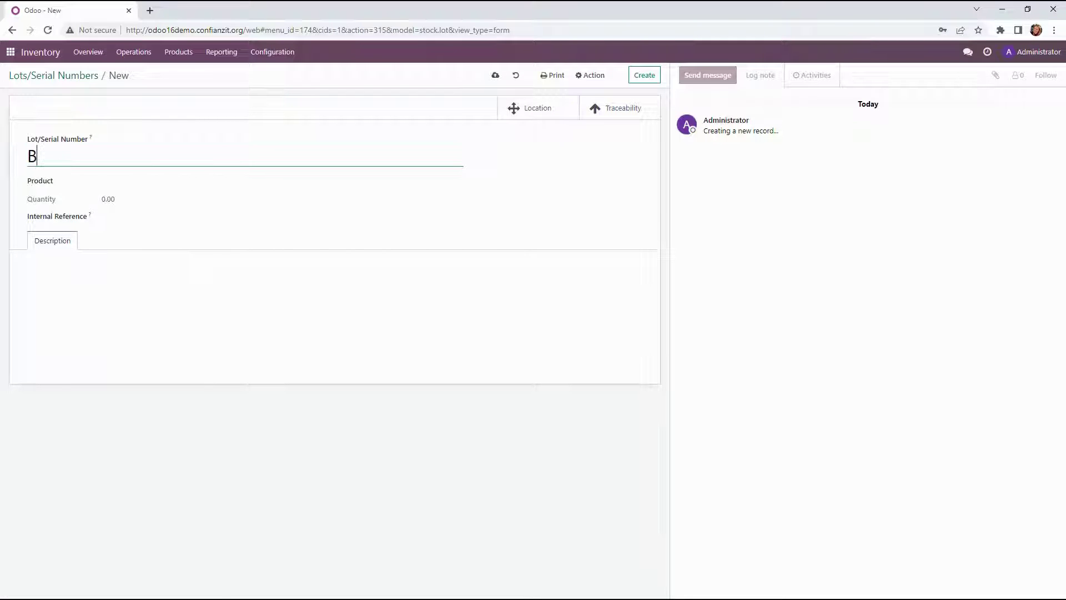
{"action": "type", "text": "O10001"}
{"action": "key", "text": "Tab"}
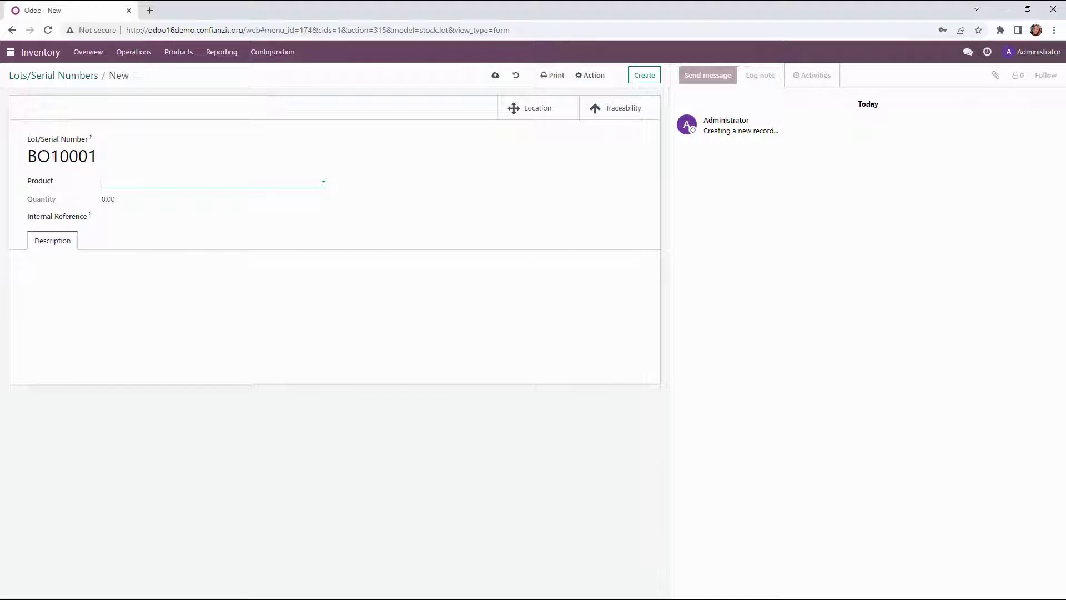
{"action": "left_click", "coordinate": [211, 179]}
{"action": "left_click", "coordinate": [186, 201]}
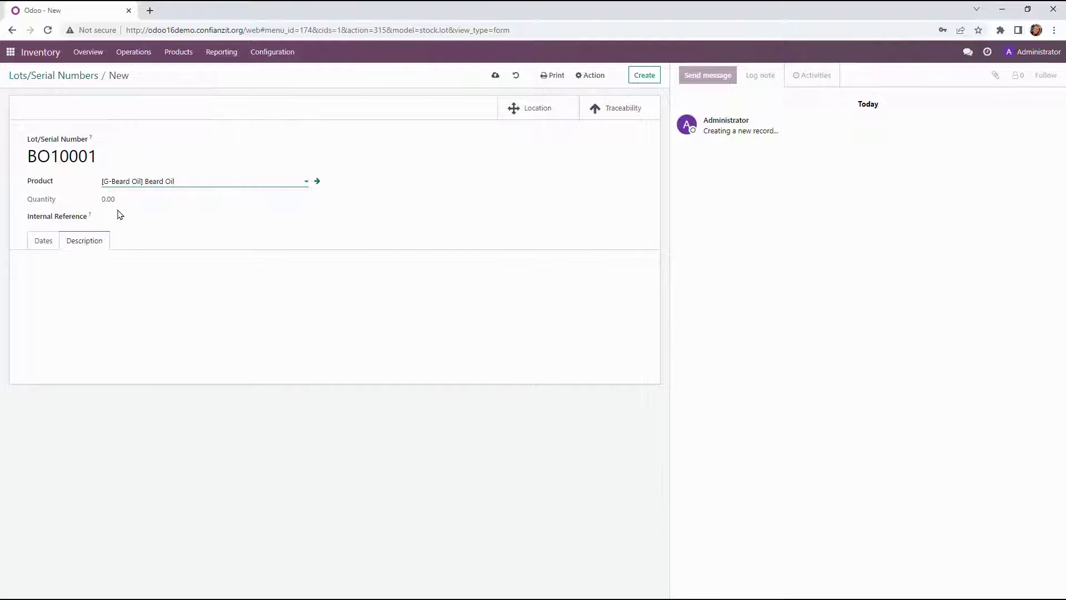
{"action": "left_click", "coordinate": [130, 220]}
{"action": "mouse_move", "coordinate": [92, 222]}
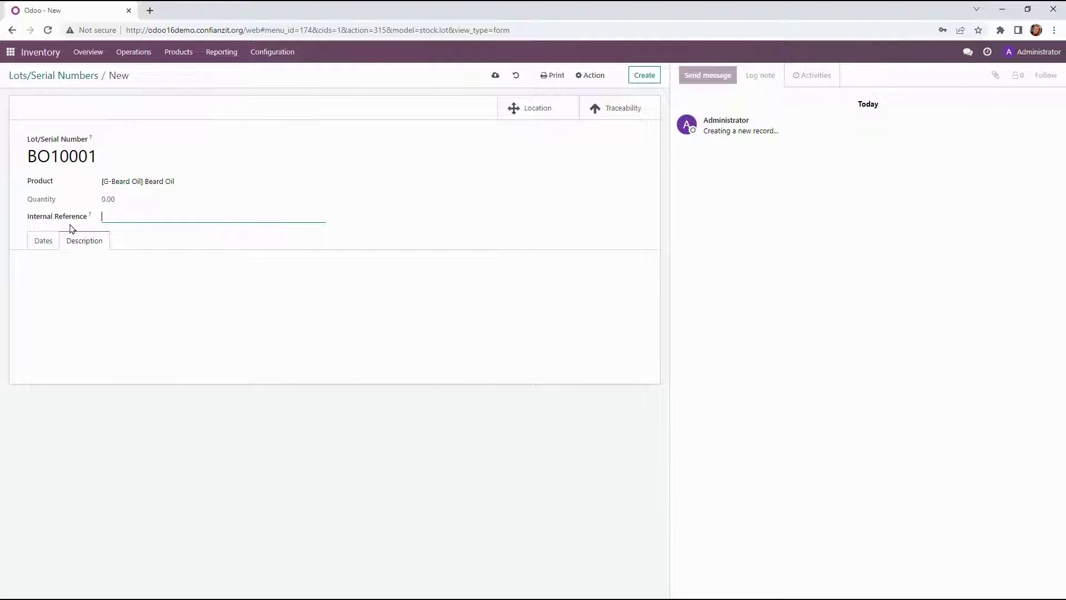
On the Dates tab, change the expiration to 06/09/2028 12:09:53 and save lot BO10001.
{"action": "left_click", "coordinate": [35, 245]}
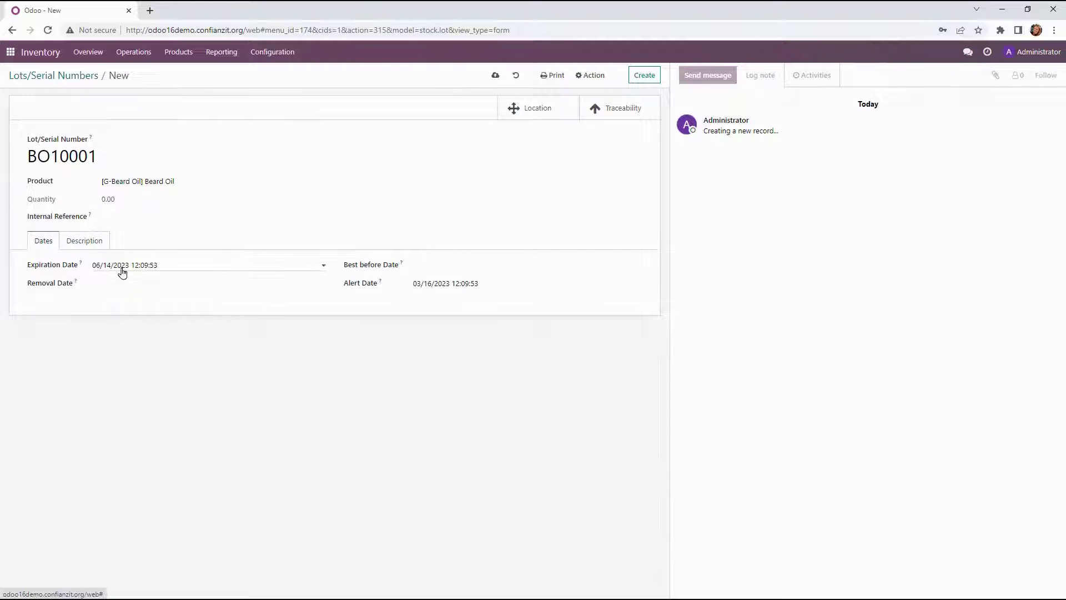
{"action": "left_click", "coordinate": [122, 270]}
{"action": "left_click", "coordinate": [110, 266]}
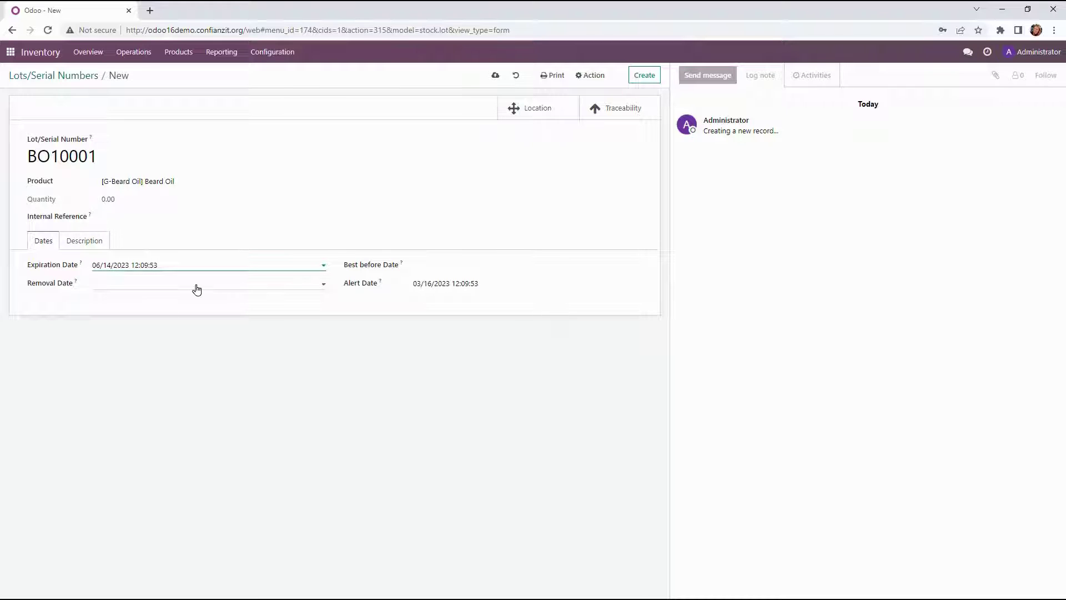
{"action": "key", "text": "BackSpace"}
{"action": "key", "text": "BackSpace"}
{"action": "type", "text": "09"}
{"action": "key", "text": "BackSpace"}
{"action": "type", "text": "8"}
{"action": "left_click", "coordinate": [236, 232]}
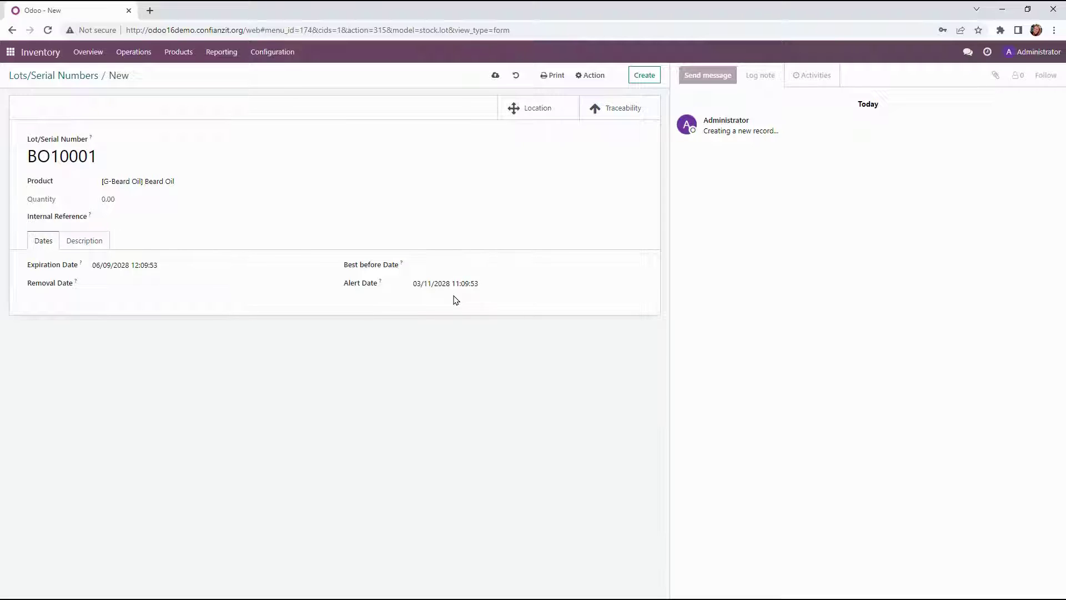
{"action": "left_click", "coordinate": [496, 77]}
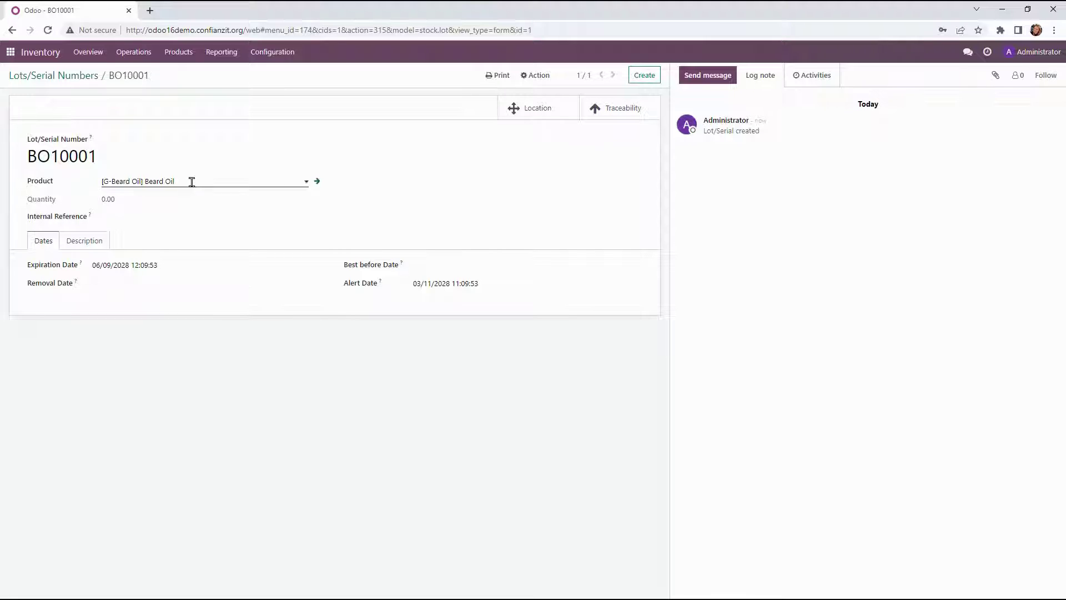
From the lots list, start a record import and upload Barber Shop LotSerial Import.
{"action": "left_click", "coordinate": [45, 79]}
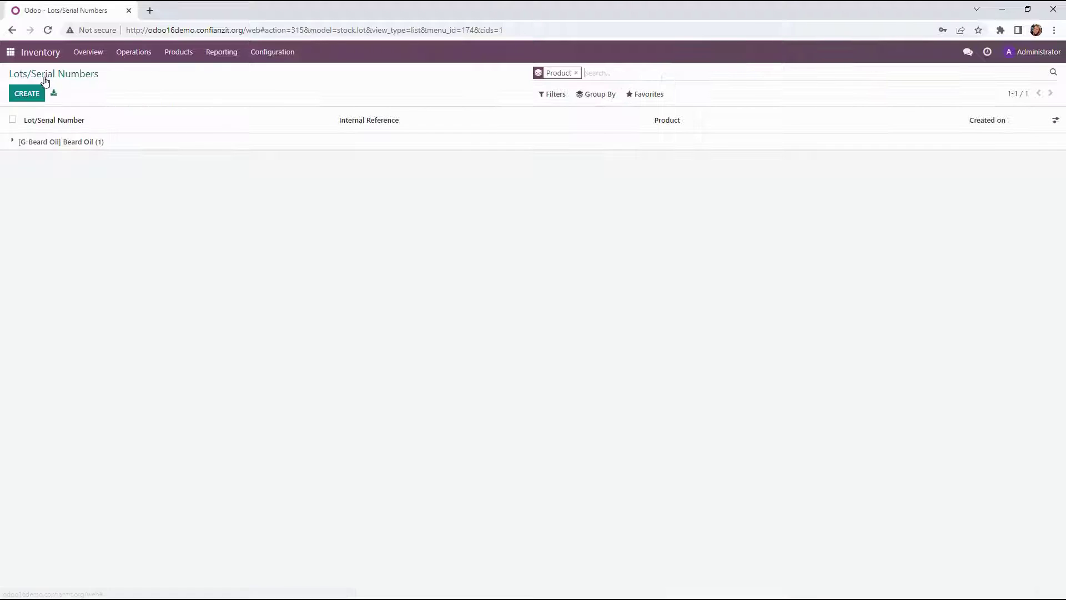
{"action": "left_click", "coordinate": [14, 145]}
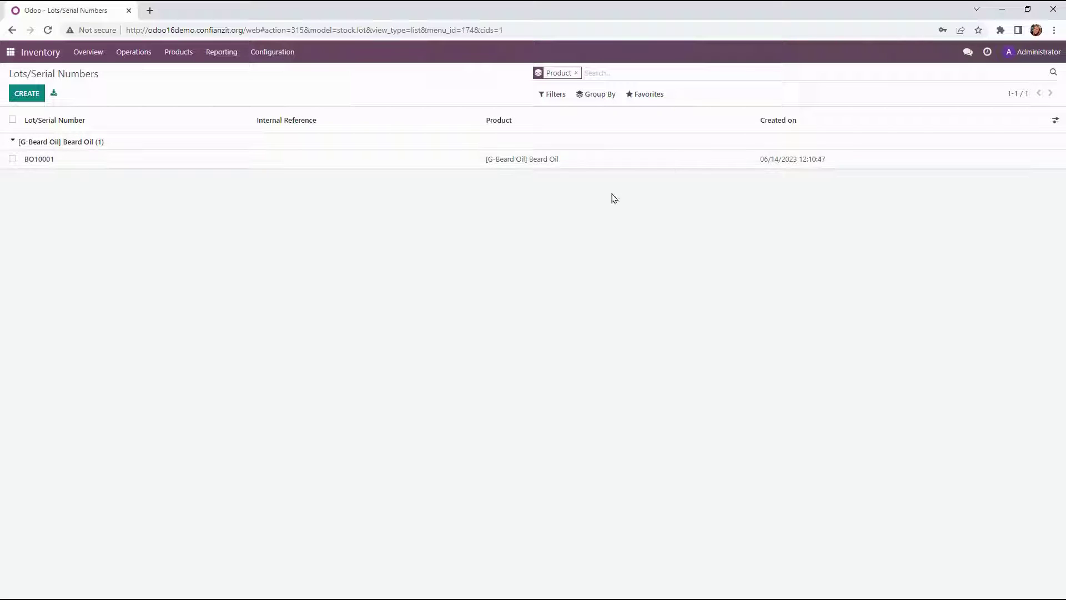
{"action": "left_click", "coordinate": [664, 98]}
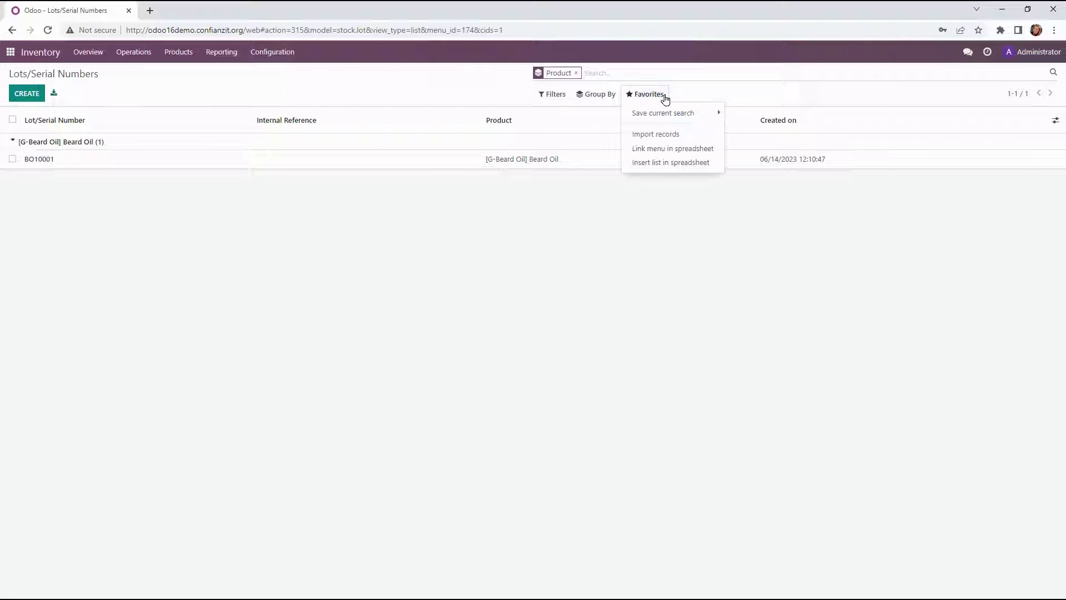
{"action": "left_click", "coordinate": [662, 136]}
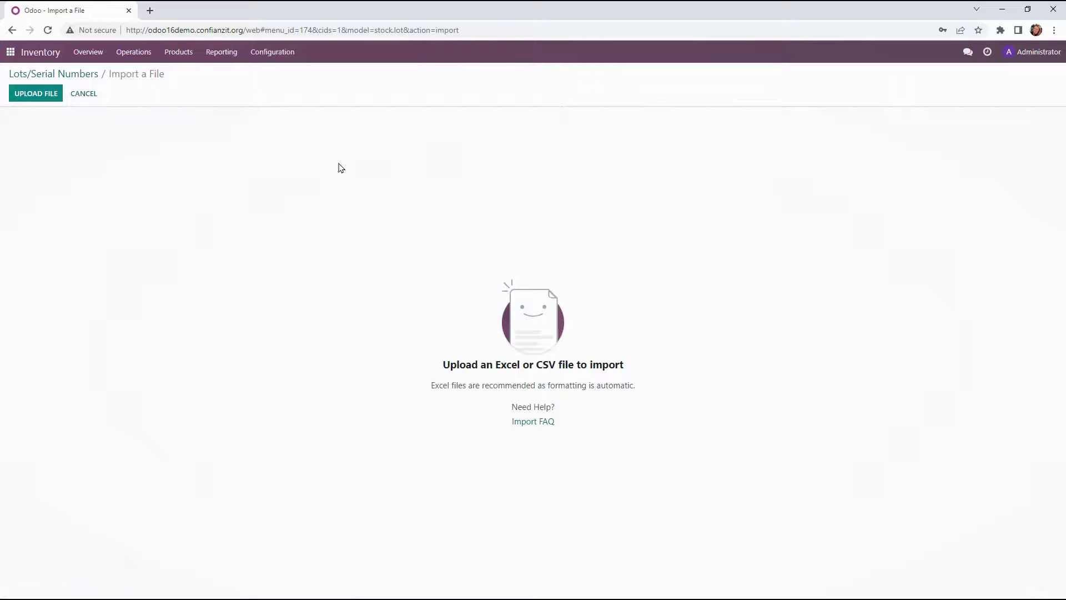
{"action": "left_click", "coordinate": [44, 100]}
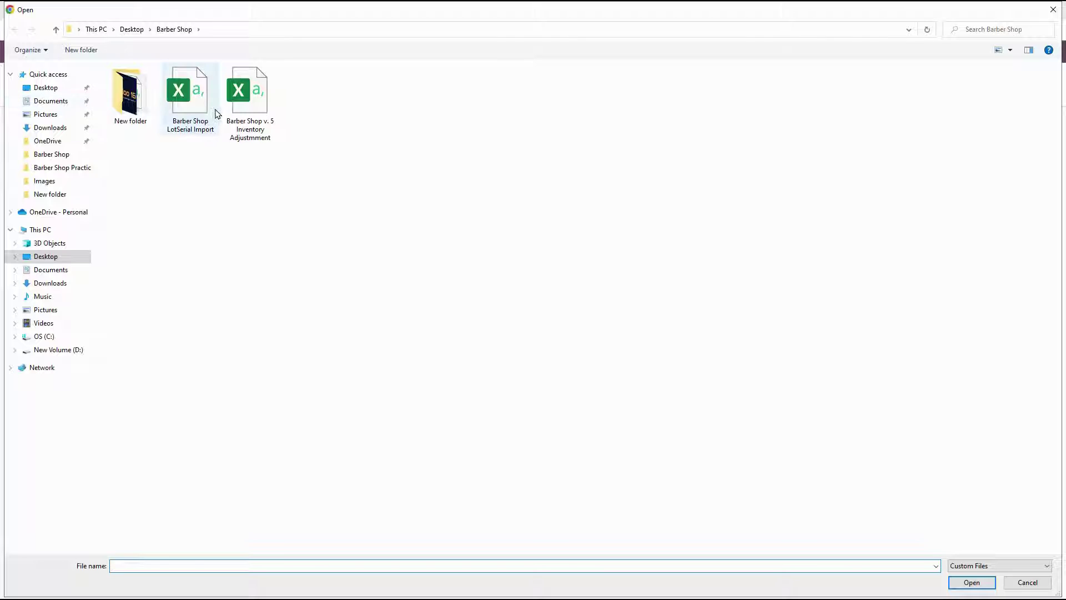
{"action": "left_click", "coordinate": [216, 113]}
{"action": "double_click", "coordinate": [216, 112]}
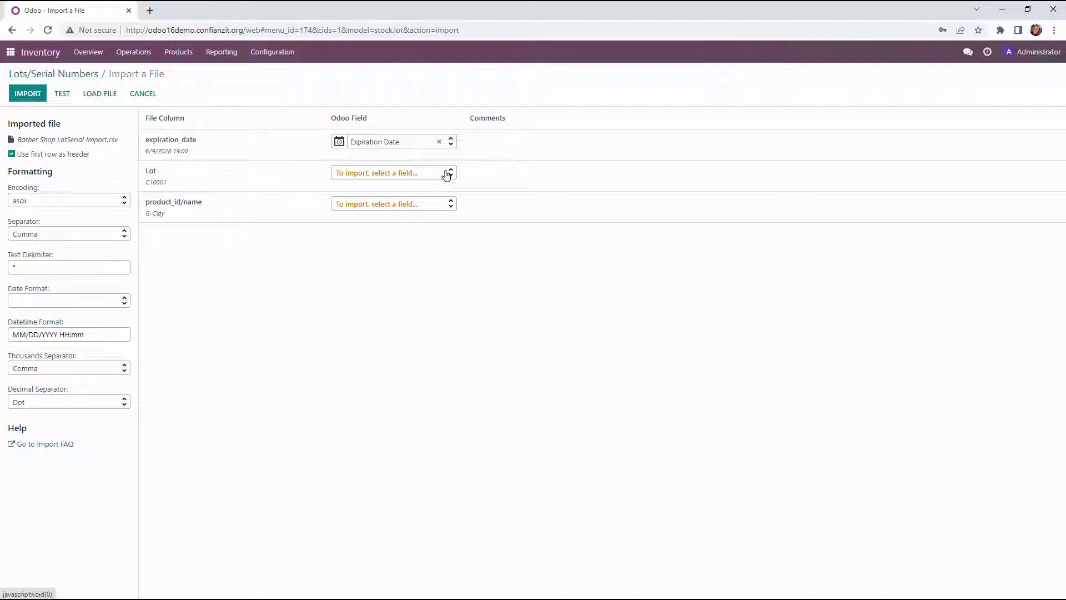
Map Lot to Lot/Serial Number and product_id to Product, then test the import.
{"action": "left_click", "coordinate": [447, 173]}
{"action": "type", "text": "lot"}
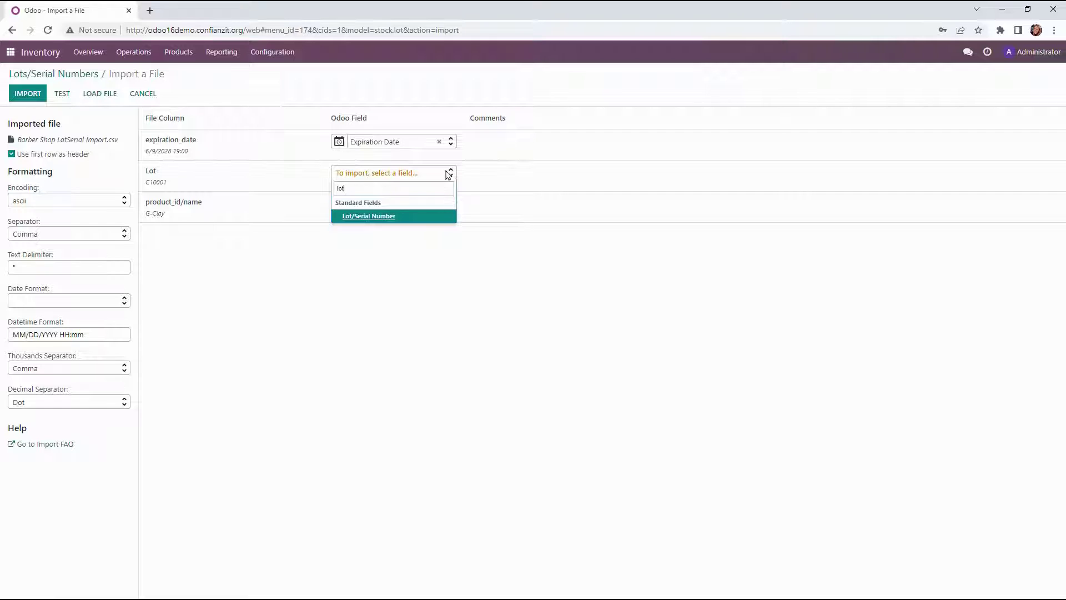
{"action": "left_click", "coordinate": [417, 218]}
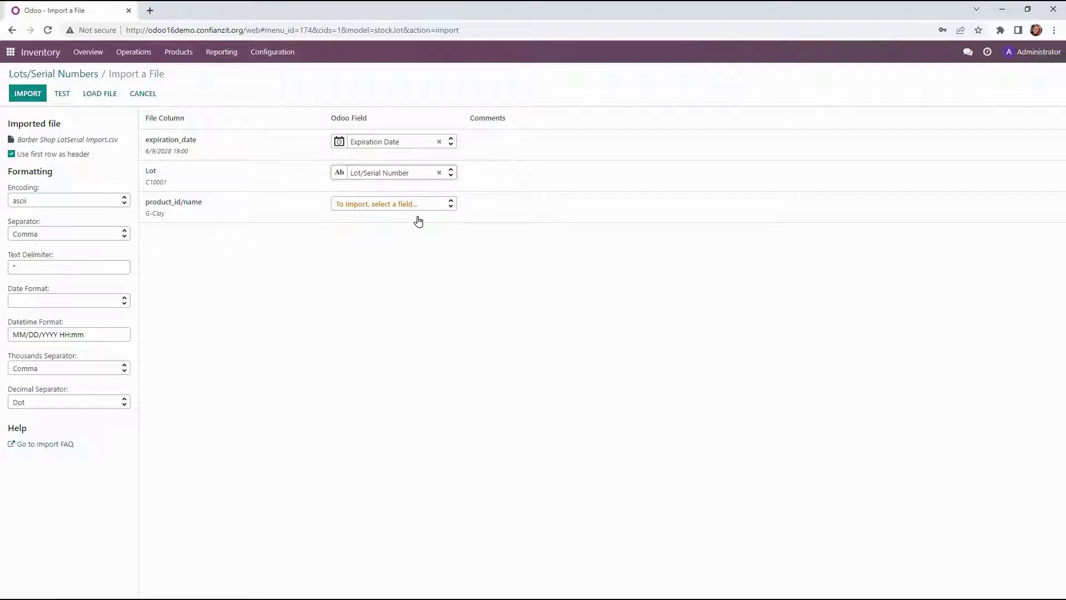
{"action": "left_click", "coordinate": [449, 210]}
{"action": "type", "text": "produc"}
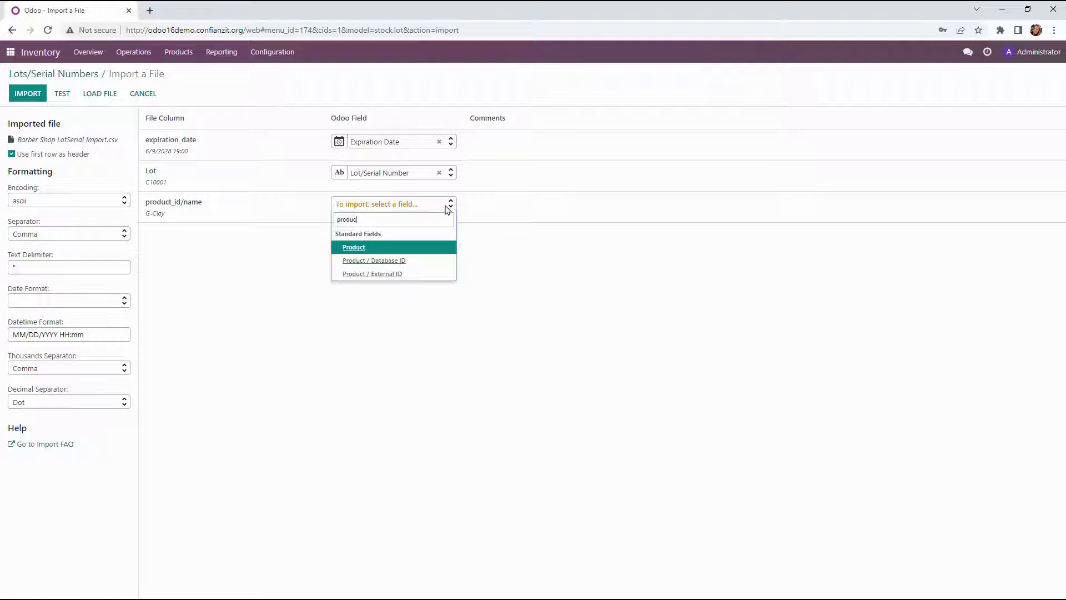
{"action": "left_click", "coordinate": [418, 247]}
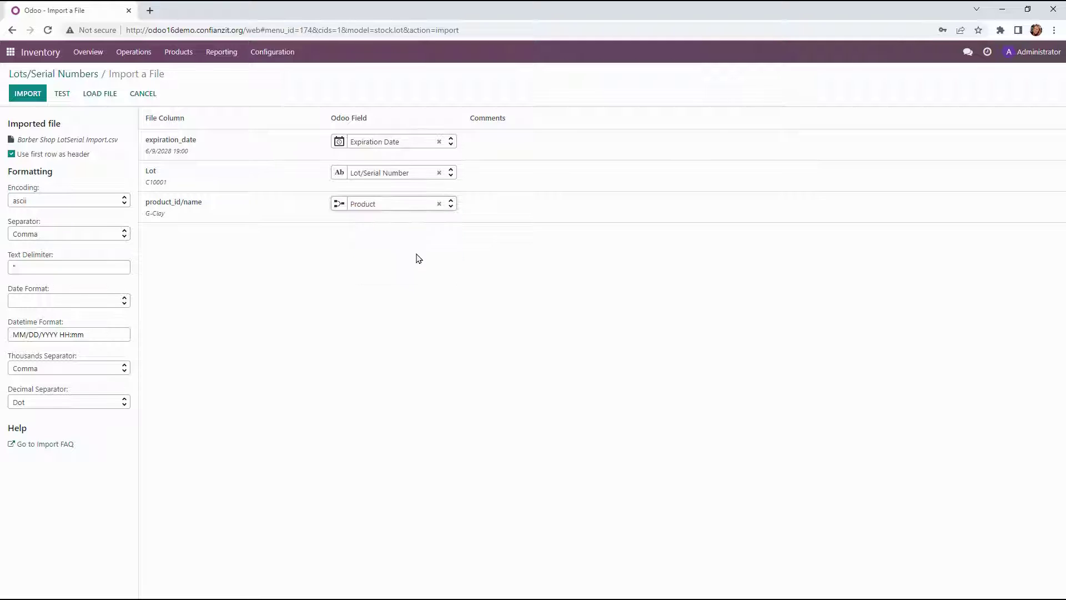
{"action": "left_click", "coordinate": [65, 98]}
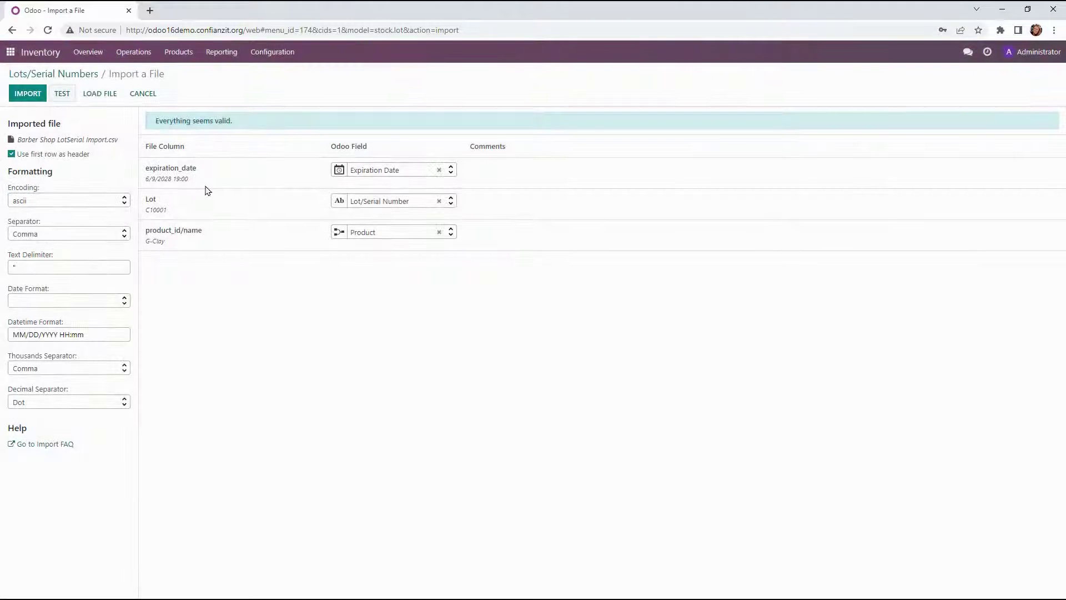
Autofit columns A, B and C of Barber Shop LotSerial Import.csv in Excel, then close it.
{"action": "key", "text": "alt+Tab"}
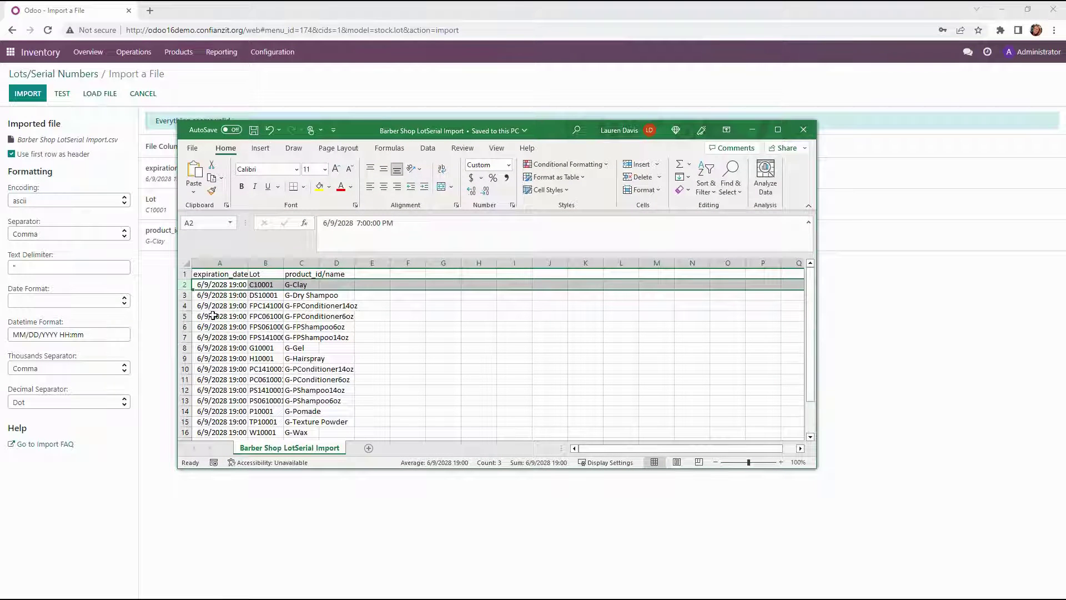
{"action": "scroll", "coordinate": [222, 300], "scroll_direction": "down", "scroll_amount": 3}
{"action": "scroll", "coordinate": [232, 289], "scroll_direction": "up", "scroll_amount": 3}
{"action": "double_click", "coordinate": [248, 264]}
{"action": "left_click_drag", "start_coordinate": [286, 269], "coordinate": [288, 268]}
{"action": "double_click", "coordinate": [288, 268]}
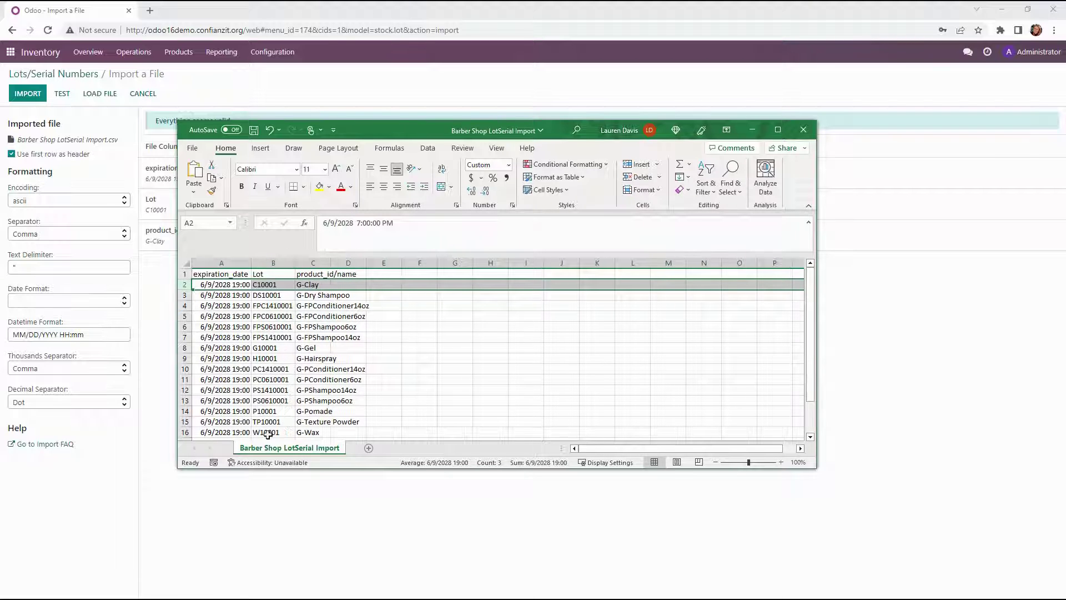
{"action": "double_click", "coordinate": [329, 267]}
{"action": "scroll", "coordinate": [347, 378], "scroll_direction": "down", "scroll_amount": 3}
{"action": "scroll", "coordinate": [346, 384], "scroll_direction": "up", "scroll_amount": 3}
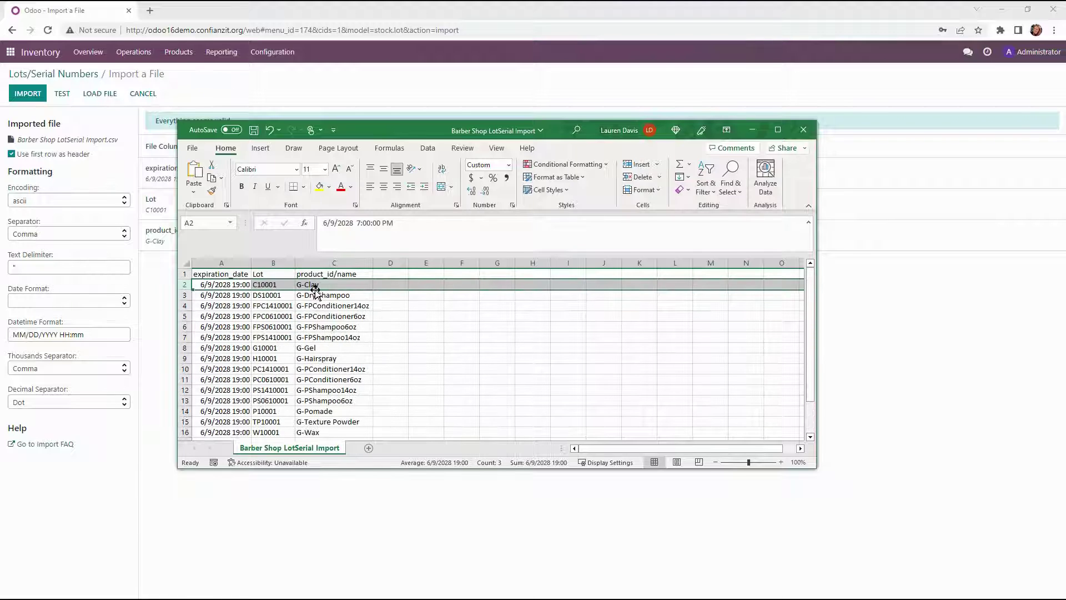
{"action": "left_click", "coordinate": [800, 131]}
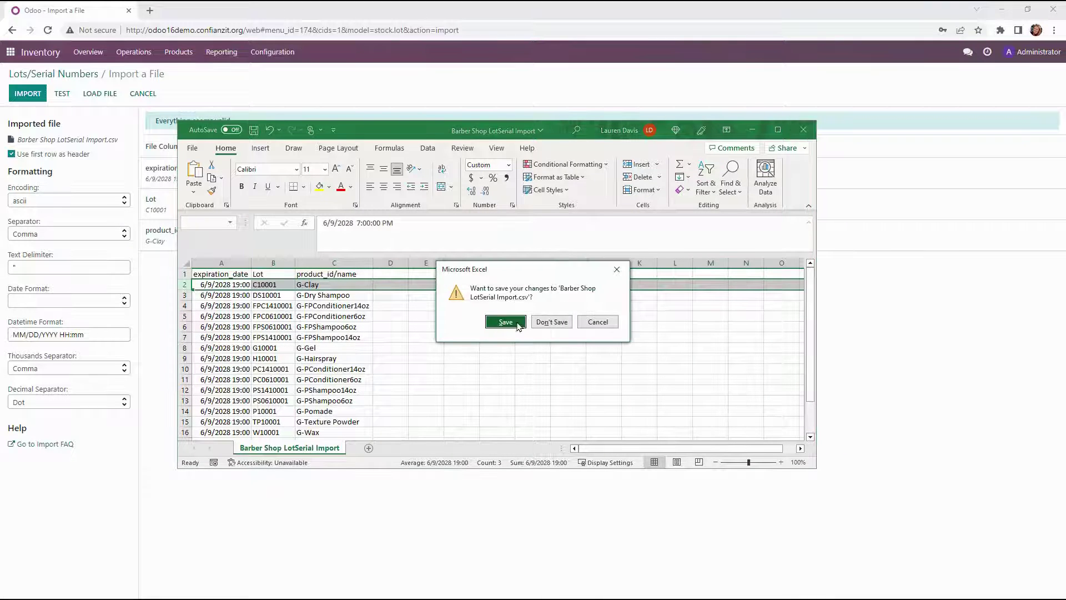
Save the CSV, import the 15 lots, and expand the [G-Clay] Clay group showing C10001.
{"action": "left_click", "coordinate": [515, 327]}
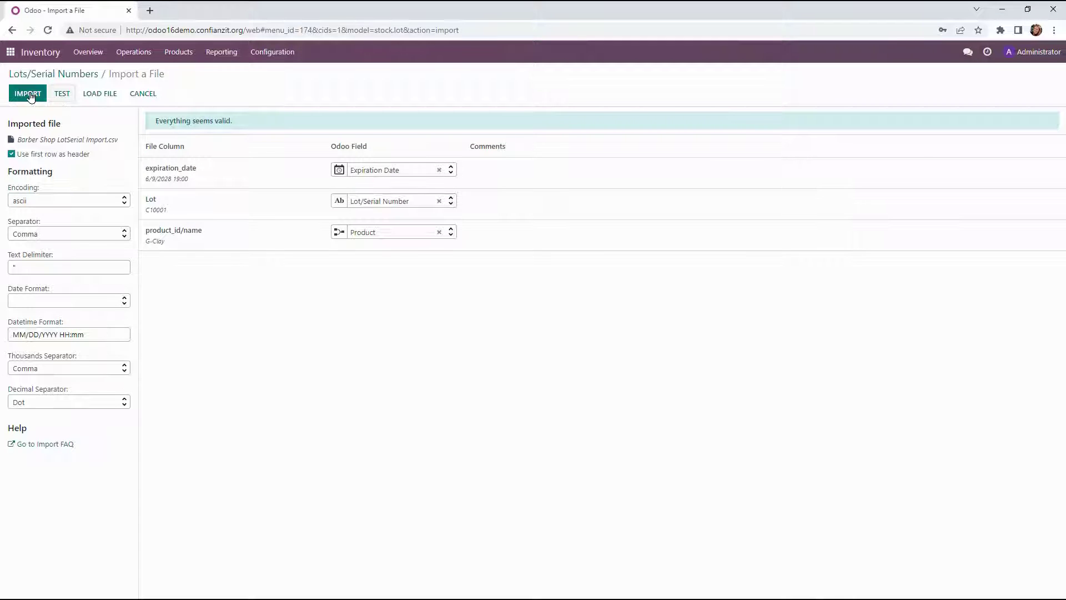
{"action": "left_click", "coordinate": [31, 96]}
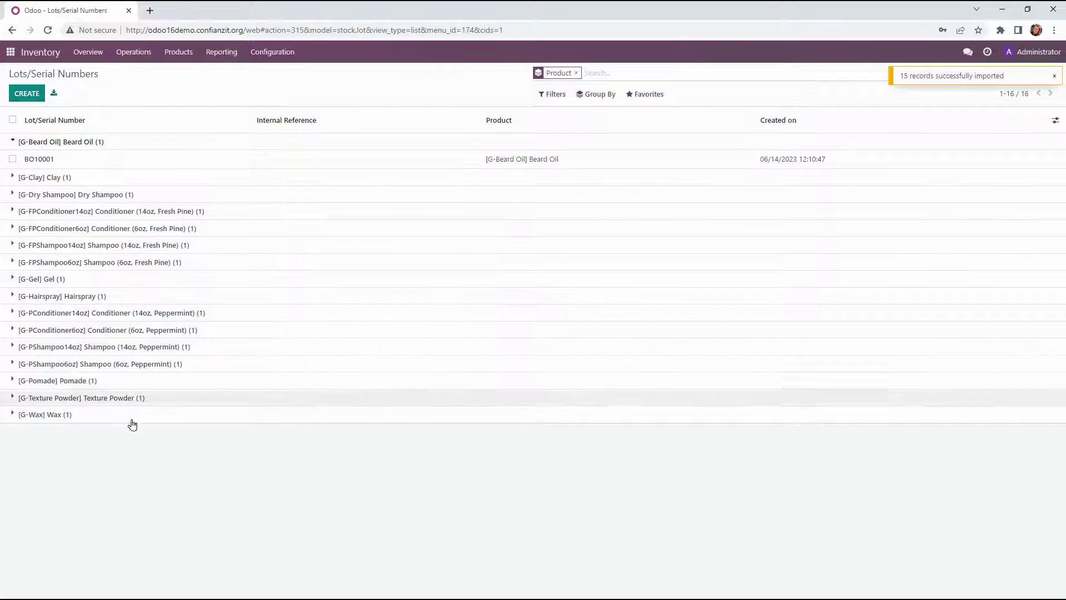
{"action": "left_click", "coordinate": [13, 177]}
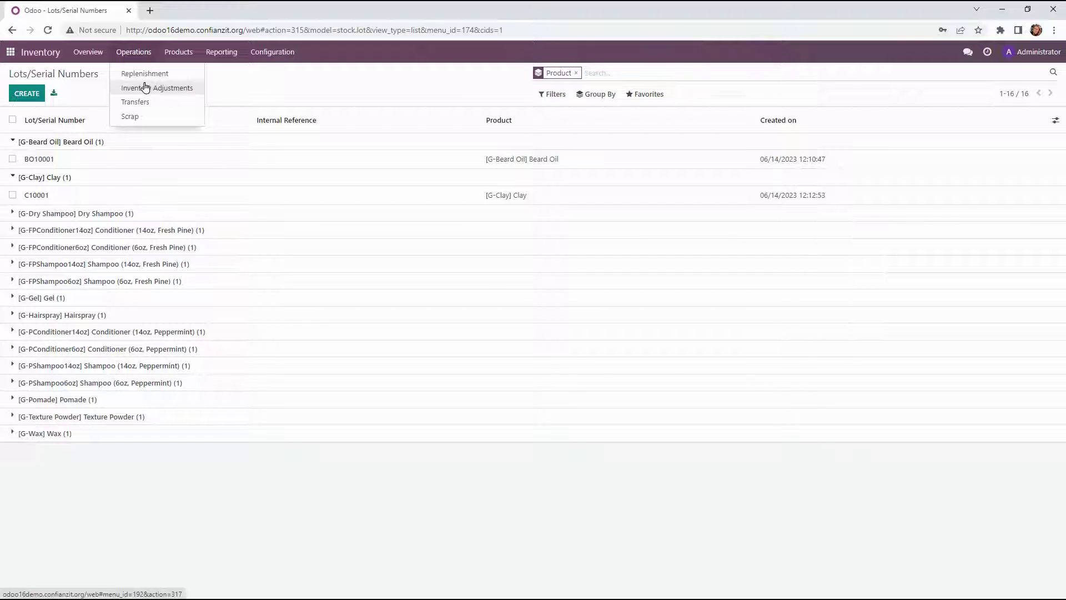
Add an inventory adjustment line for Beard Oil lot BO10001 at WH/Stock/Shelf 1/A.
{"action": "left_click", "coordinate": [145, 87]}
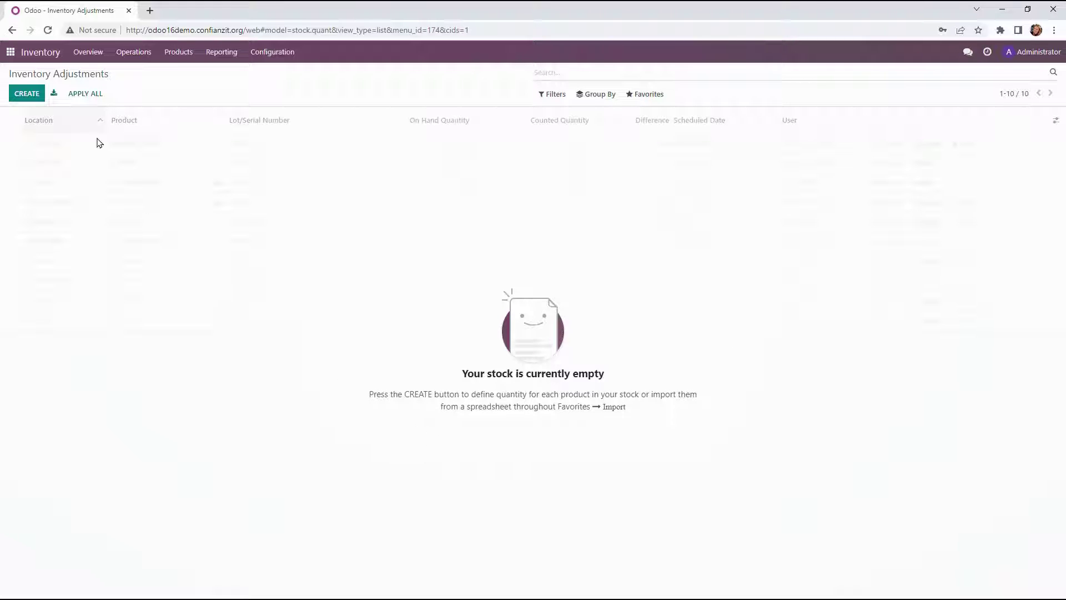
{"action": "left_click", "coordinate": [38, 102]}
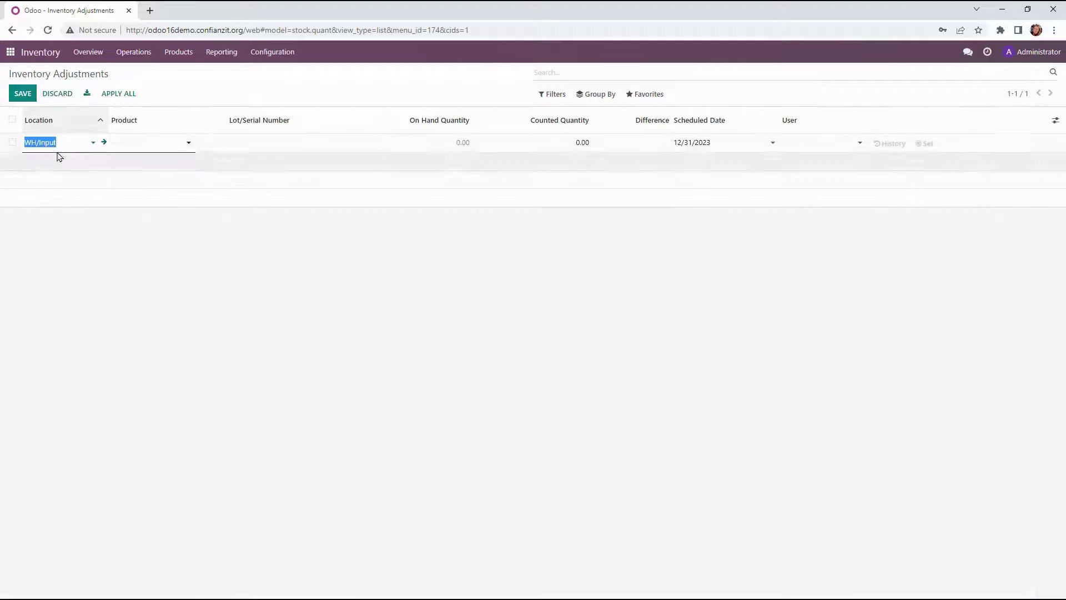
{"action": "left_click", "coordinate": [91, 141]}
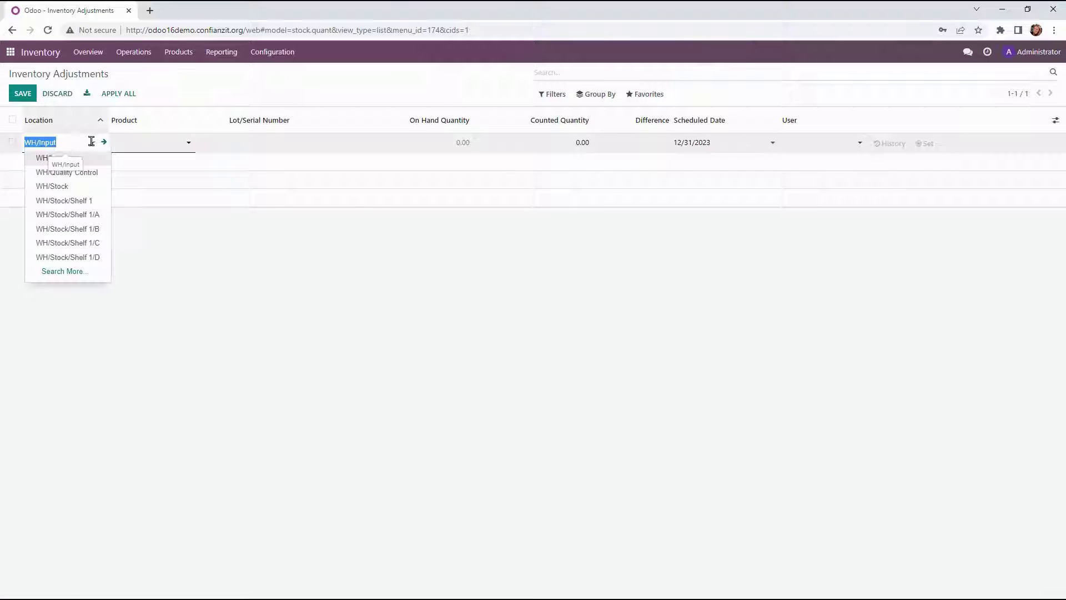
{"action": "left_click", "coordinate": [89, 215]}
{"action": "left_click", "coordinate": [130, 139]}
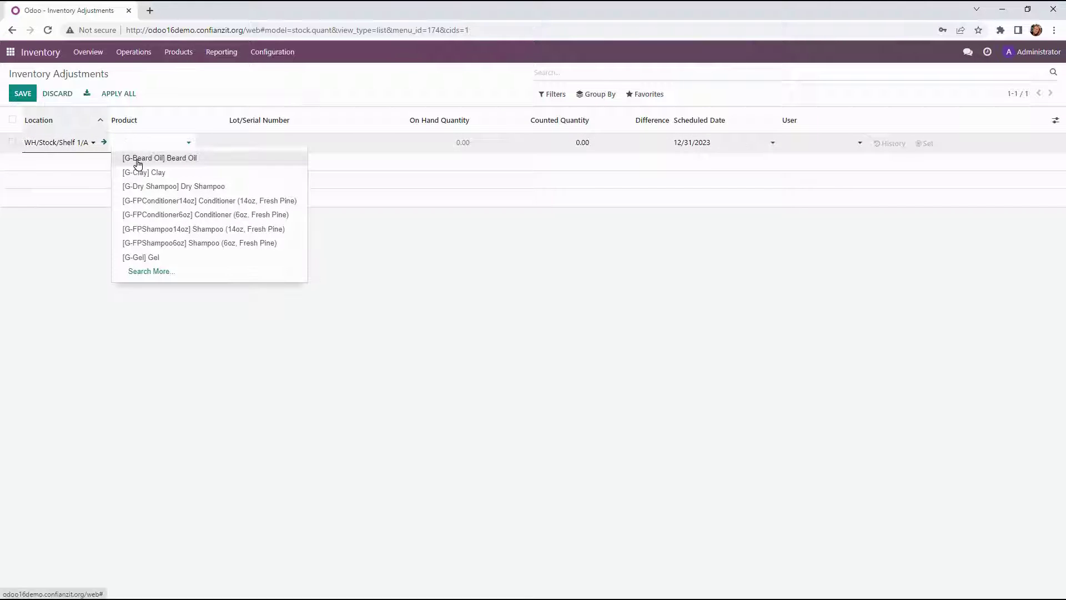
{"action": "left_click", "coordinate": [137, 159]}
{"action": "left_click", "coordinate": [228, 144]}
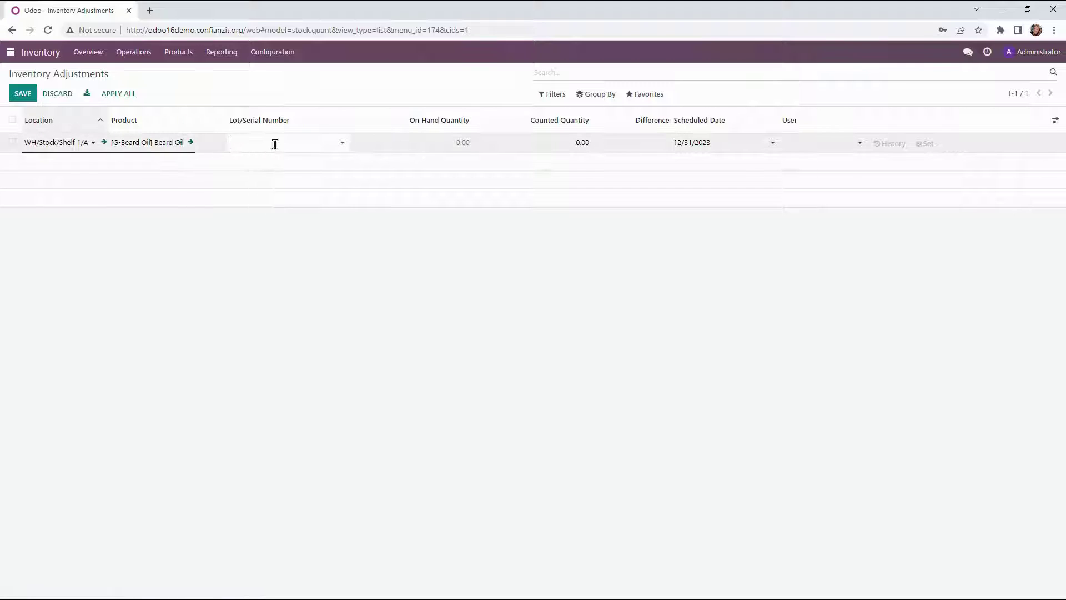
{"action": "left_click", "coordinate": [347, 145]}
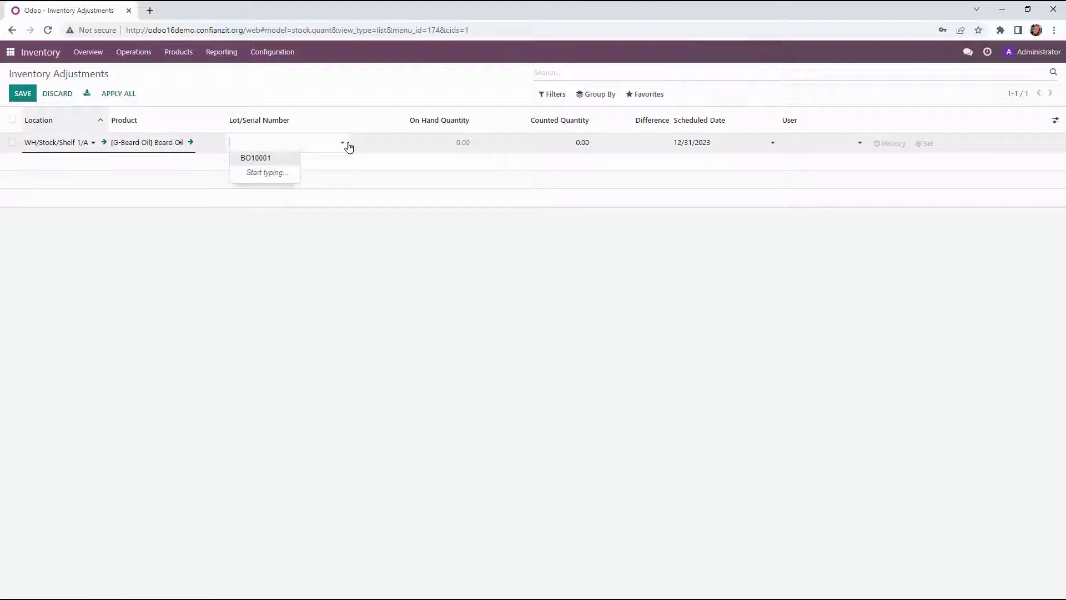
{"action": "left_click", "coordinate": [286, 161]}
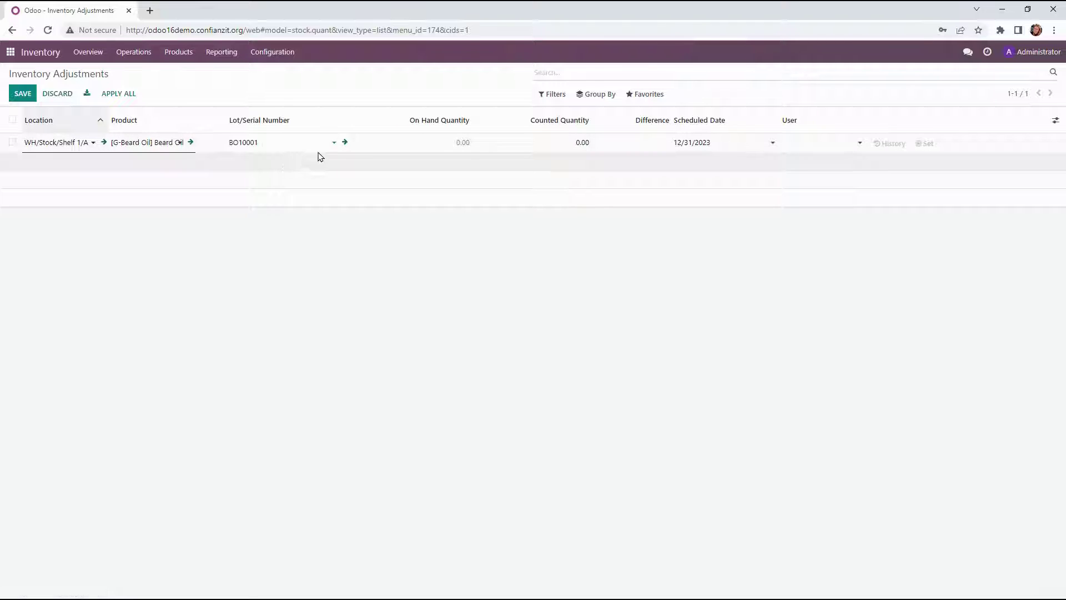
Enter a counted quantity of 30 on that line and apply it.
{"action": "left_click", "coordinate": [589, 145]}
{"action": "type", "text": "30"}
{"action": "left_click", "coordinate": [607, 195]}
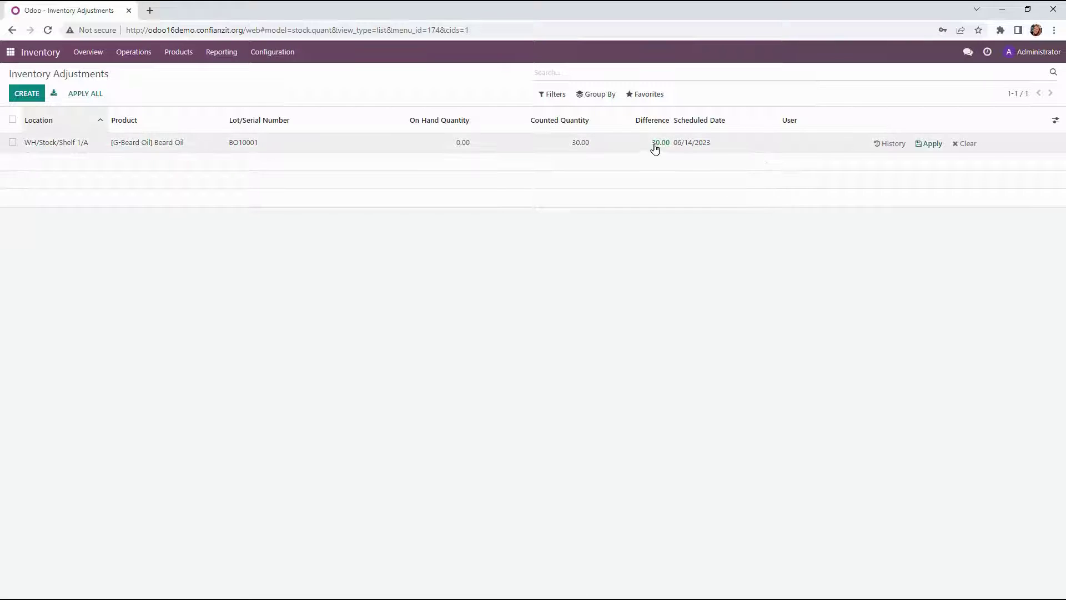
{"action": "left_click", "coordinate": [938, 146]}
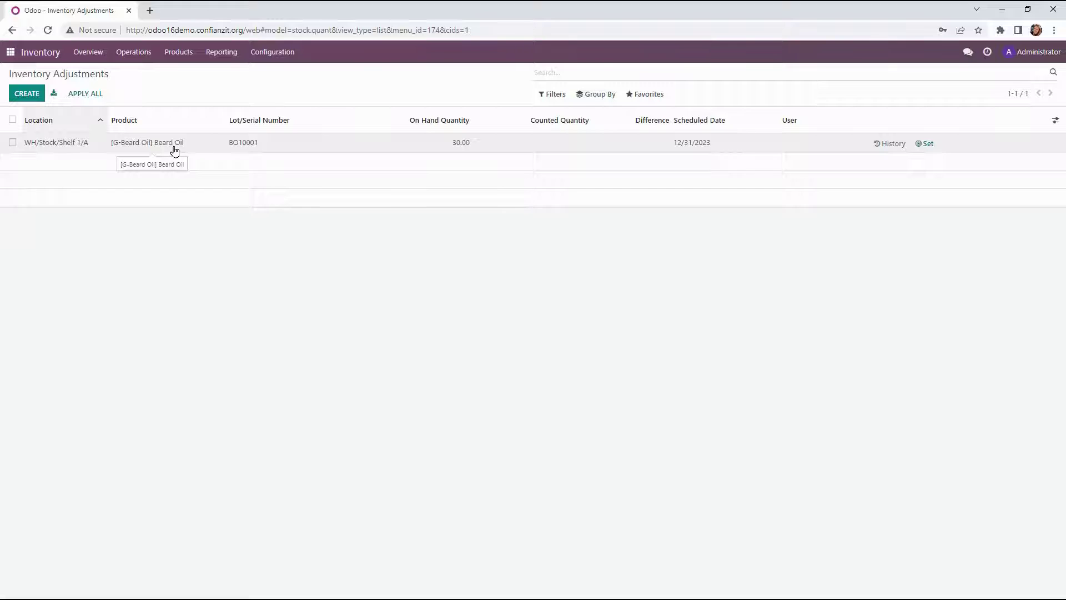
Start a record import from Inventory Adjustments and review the adjustment spreadsheet in Excel.
{"action": "left_click", "coordinate": [645, 94]}
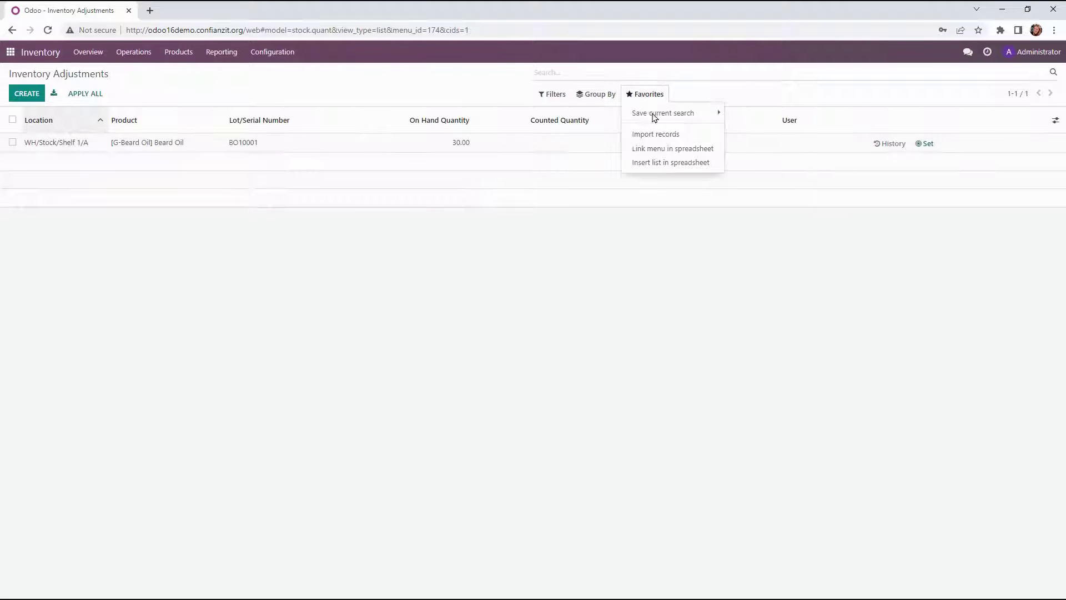
{"action": "left_click", "coordinate": [656, 138]}
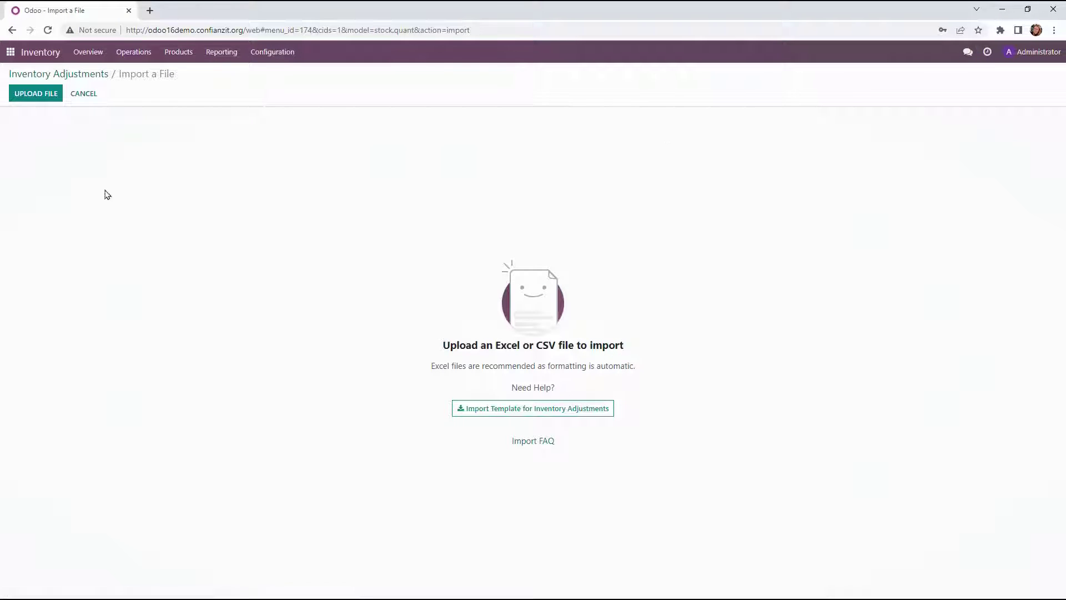
{"action": "key", "text": "alt+Tab"}
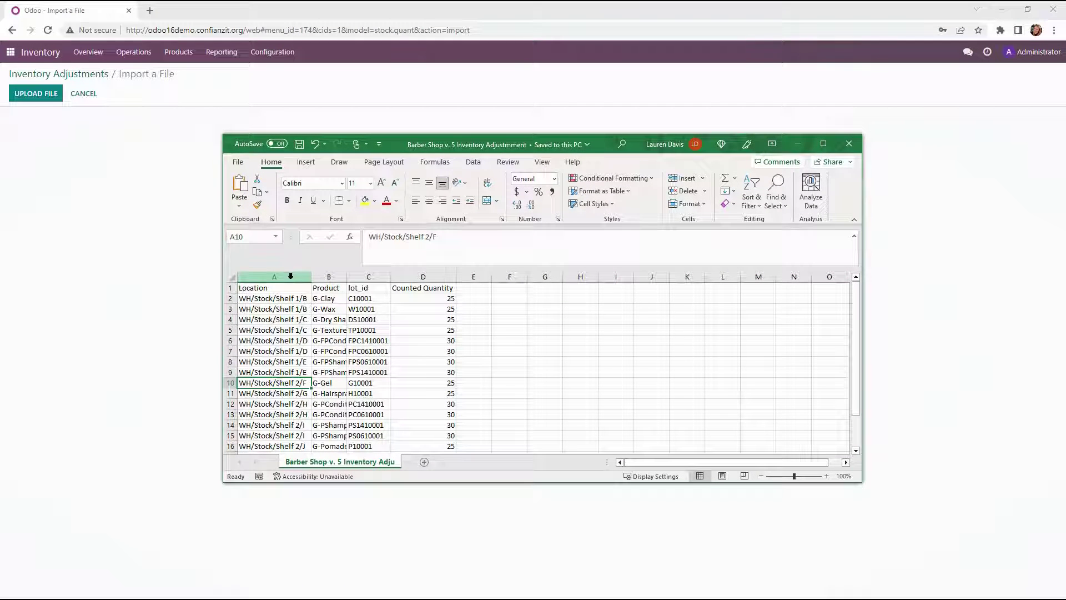
{"action": "right_click", "coordinate": [282, 415]}
{"action": "key", "text": "Escape"}
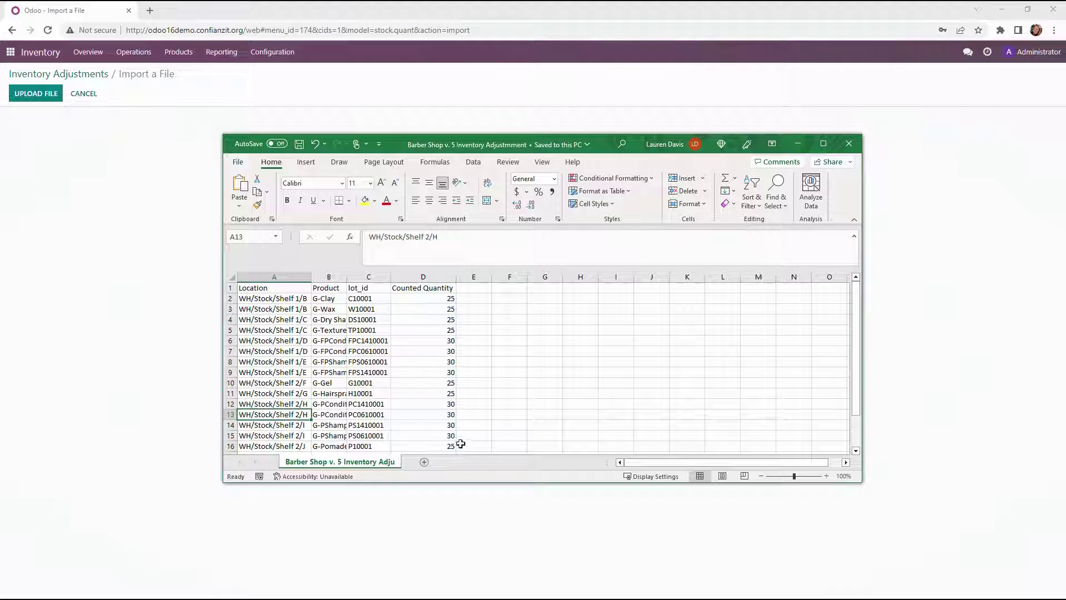
{"action": "left_click", "coordinate": [798, 143]}
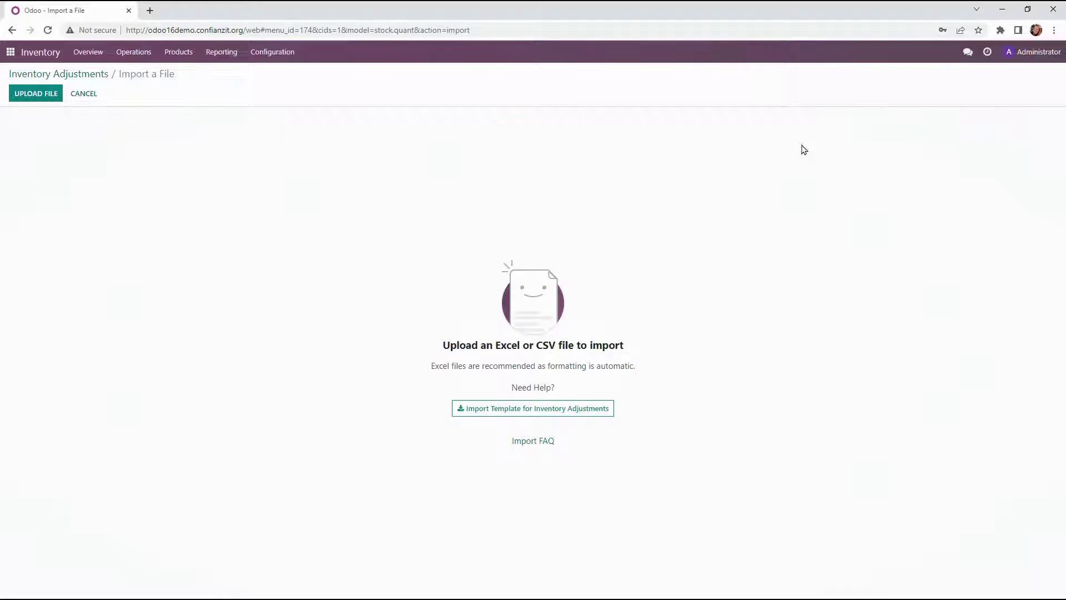
Upload Barber Shop v. 5 Inventory Adjustment, test it, and import the 15 counted quantities.
{"action": "left_click", "coordinate": [61, 93]}
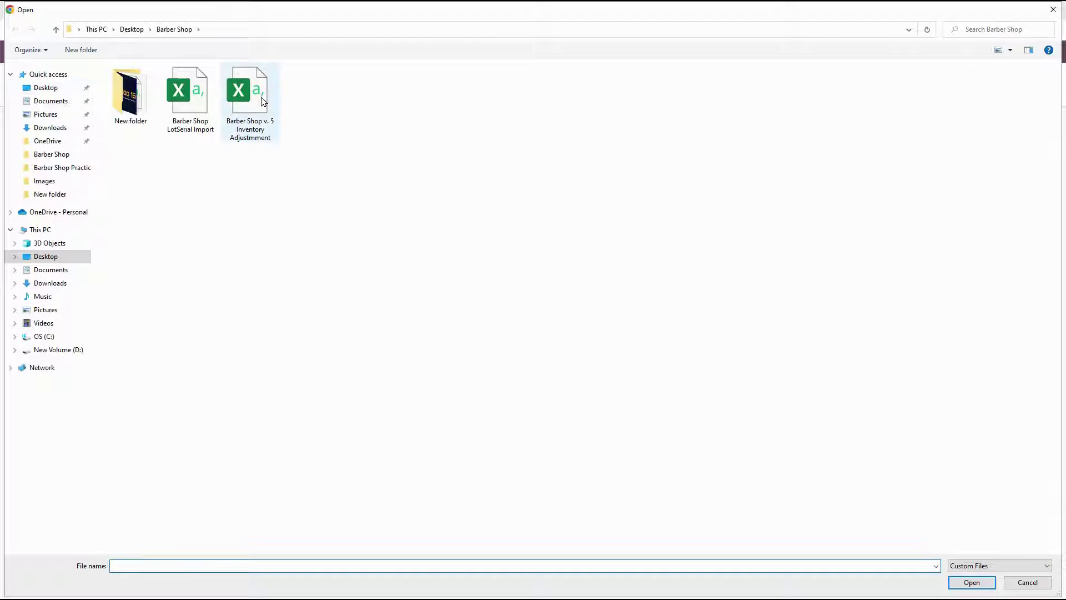
{"action": "double_click", "coordinate": [250, 94]}
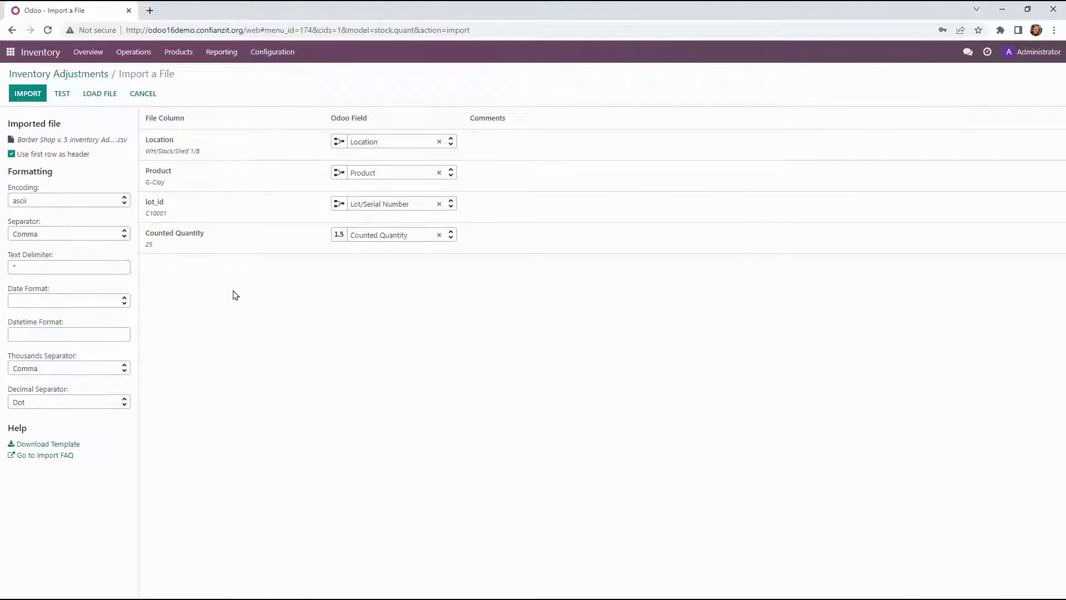
{"action": "left_click", "coordinate": [61, 94]}
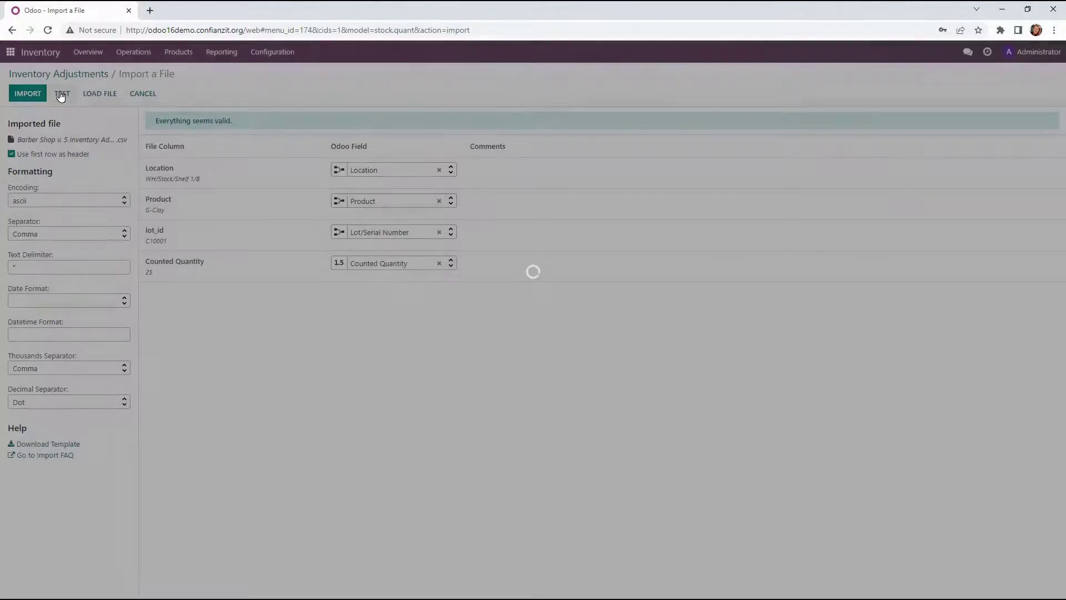
{"action": "right_click", "coordinate": [60, 95]}
{"action": "left_click", "coordinate": [29, 97]}
{"action": "left_click", "coordinate": [28, 96]}
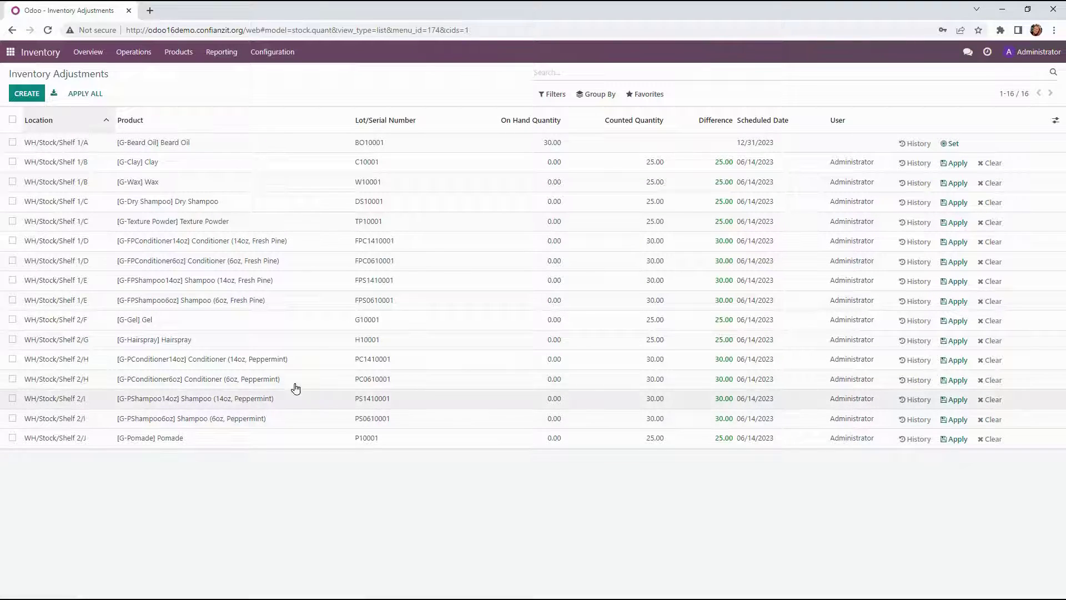
Apply all counted quantities at once with the default reason 'Quantity Updated'.
{"action": "left_click", "coordinate": [82, 94]}
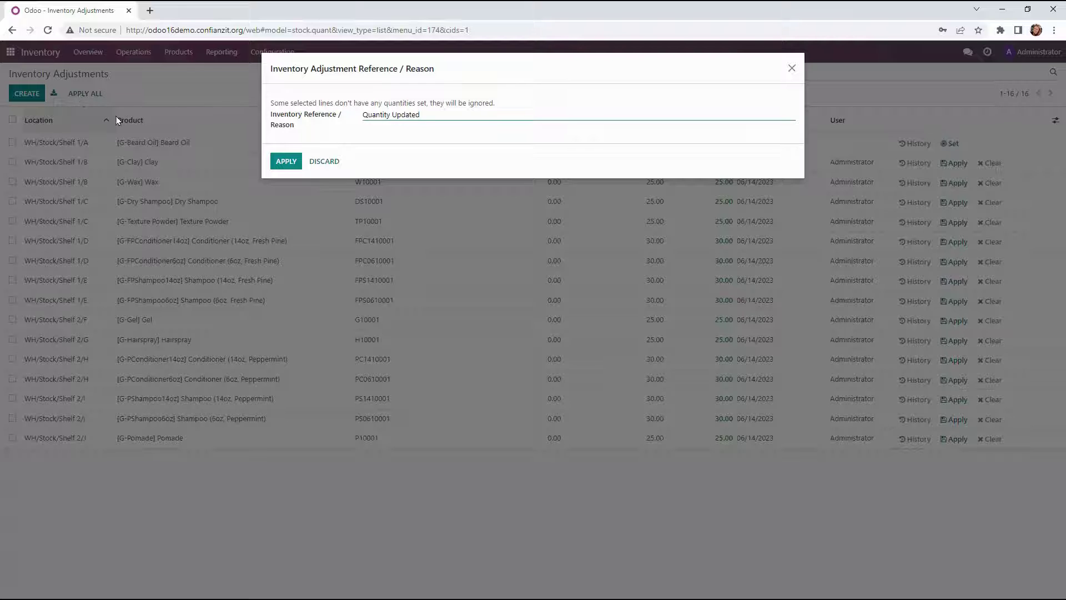
{"action": "left_click", "coordinate": [286, 161]}
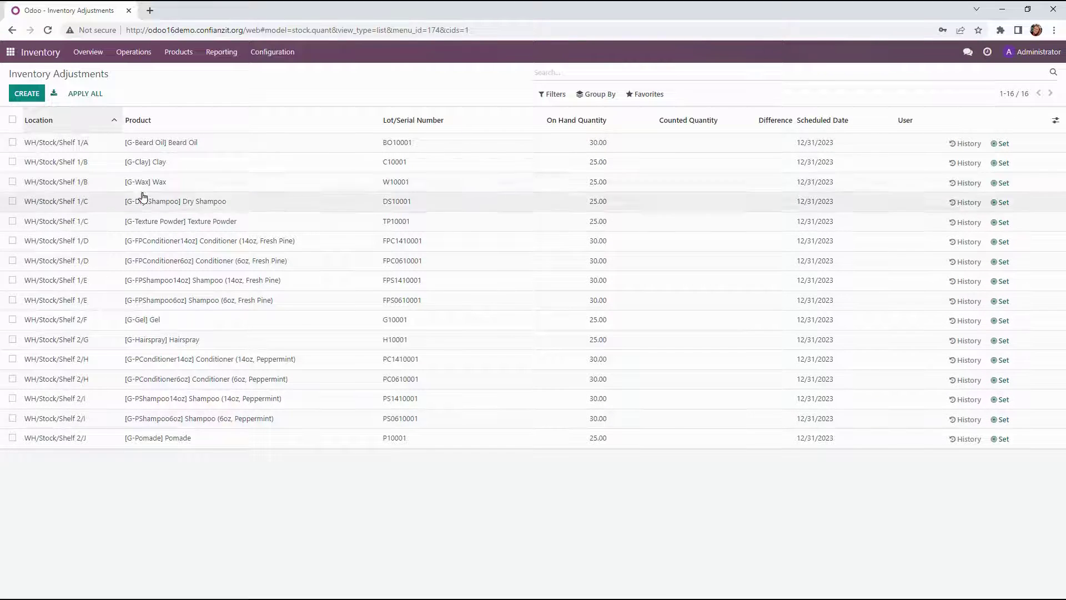
Open the Beard Oil product and view its 30 units on hand.
{"action": "left_click", "coordinate": [175, 57]}
{"action": "left_click", "coordinate": [182, 78]}
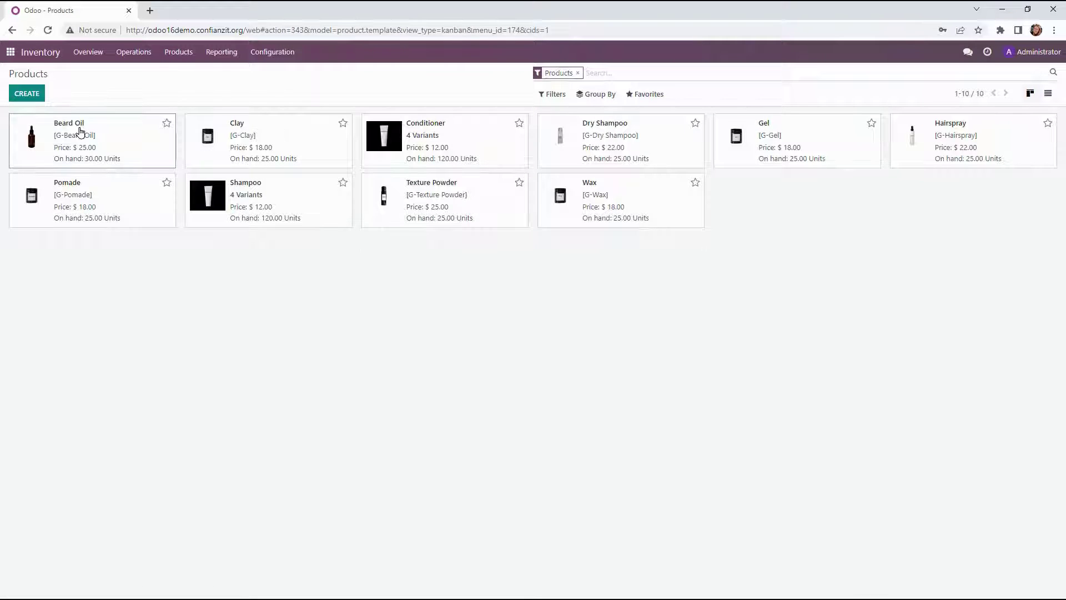
{"action": "left_click", "coordinate": [80, 131]}
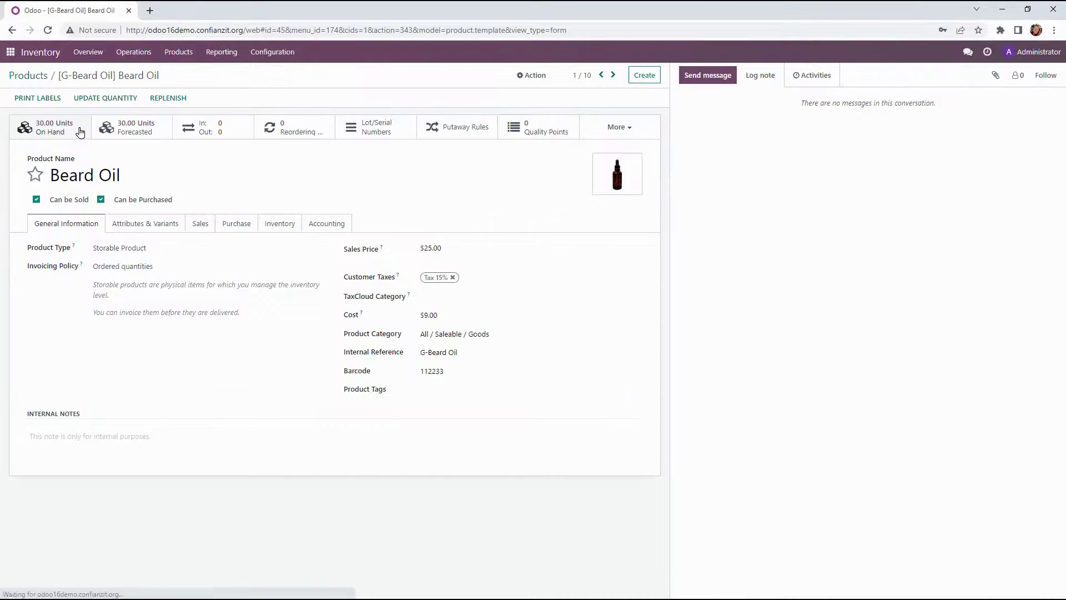
{"action": "left_click", "coordinate": [53, 132]}
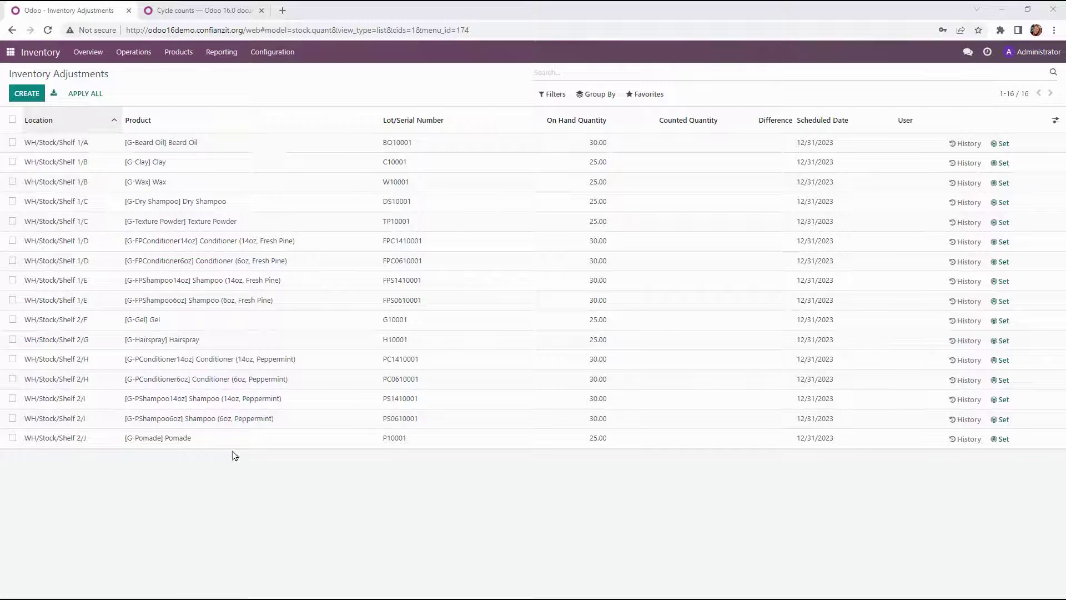
Set WH/Stock/Shelf 1/A's inventory frequency to 30 days, save, and return to Locations.
{"action": "left_click", "coordinate": [290, 55]}
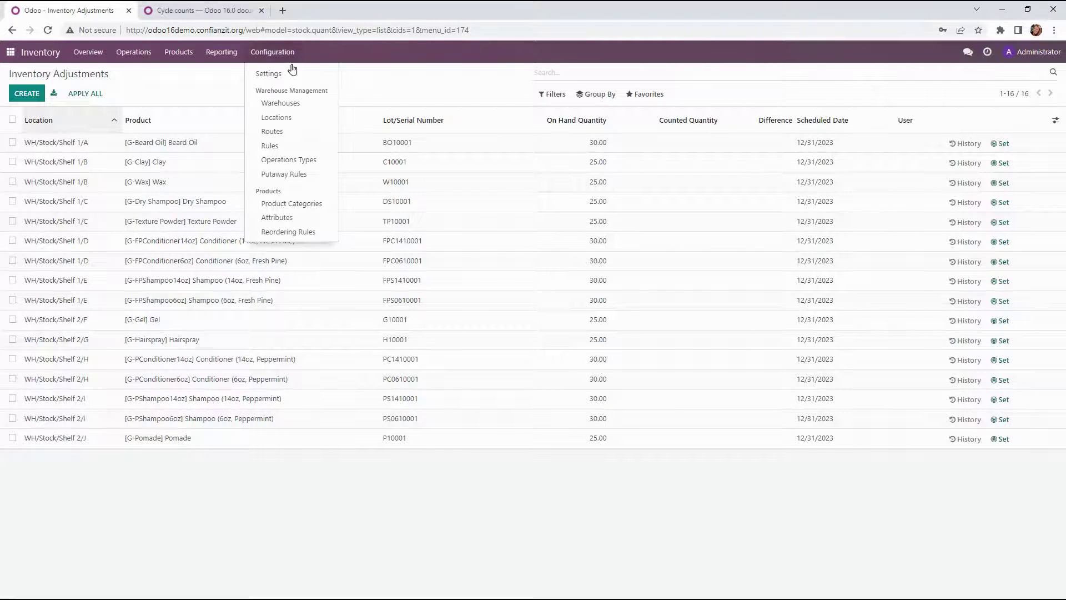
{"action": "left_click", "coordinate": [290, 118]}
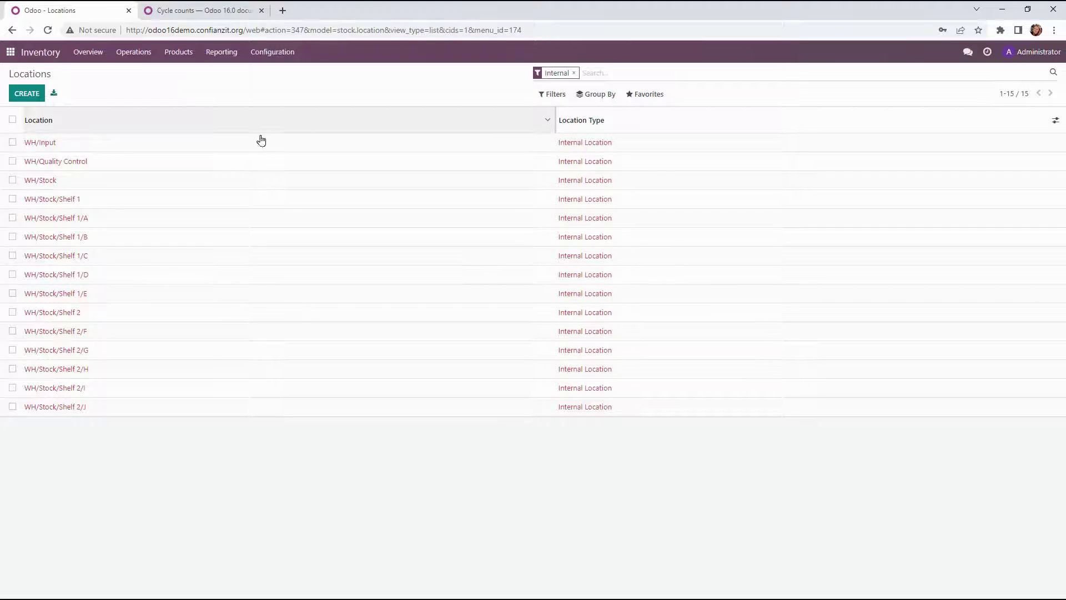
{"action": "left_click", "coordinate": [51, 218]}
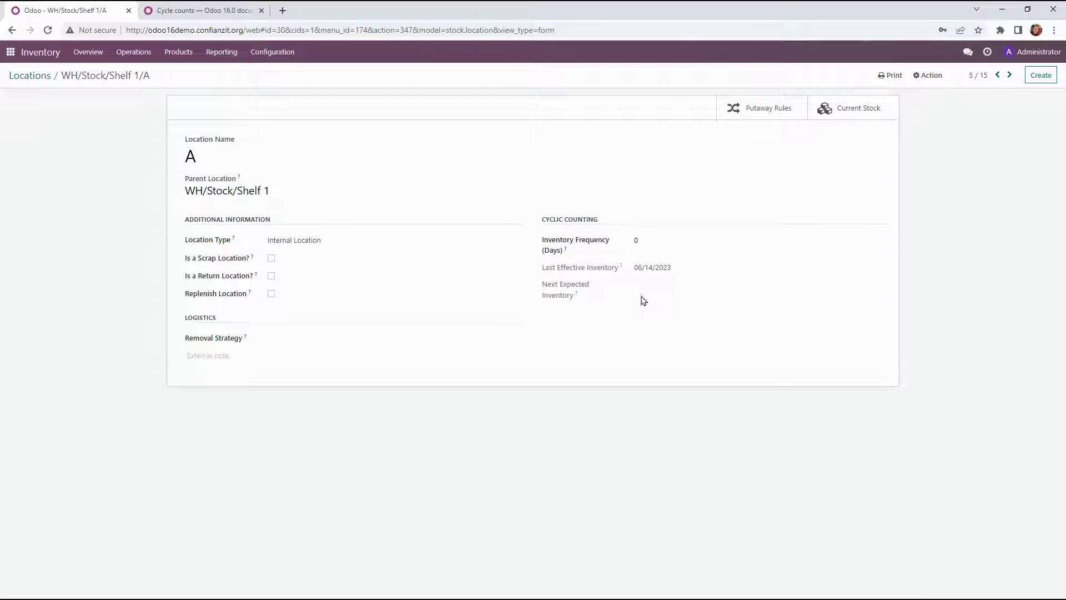
{"action": "left_click_drag", "start_coordinate": [652, 239], "coordinate": [628, 245]}
{"action": "left_click", "coordinate": [347, 123]}
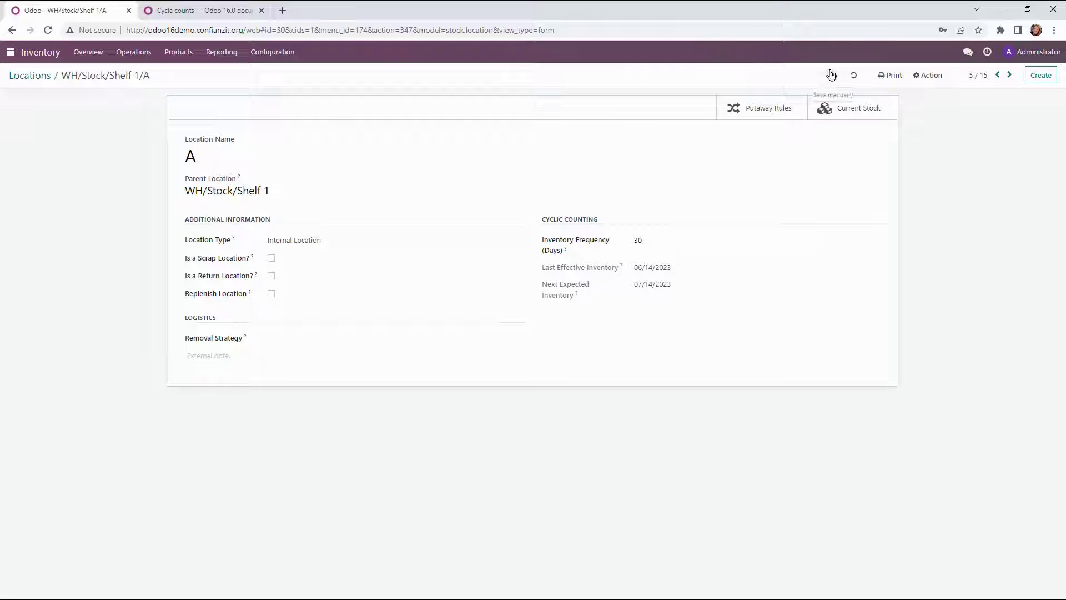
{"action": "left_click", "coordinate": [833, 75]}
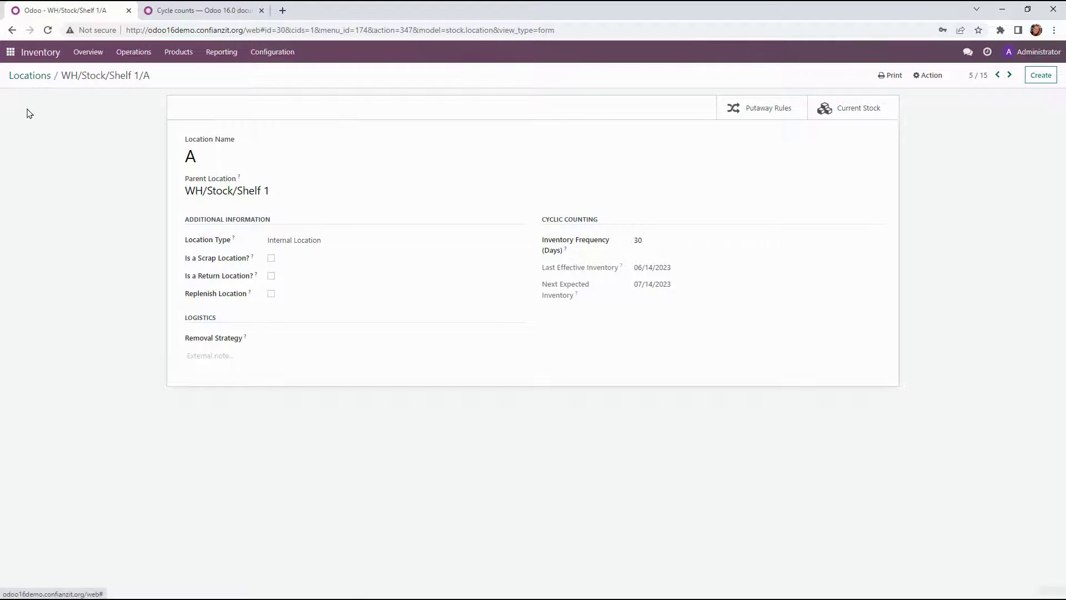
{"action": "left_click", "coordinate": [22, 80]}
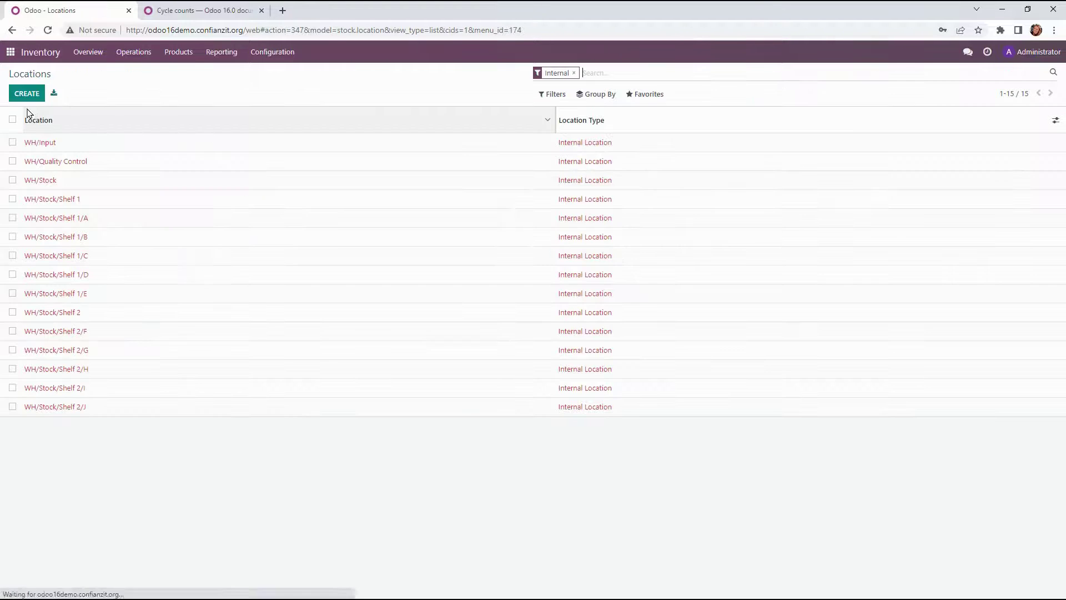
Tick all locations, then untick WH/Input, Quality Control, Stock, Shelf 1, Shelf 1/A and Shelf 2.
{"action": "left_click", "coordinate": [12, 237]}
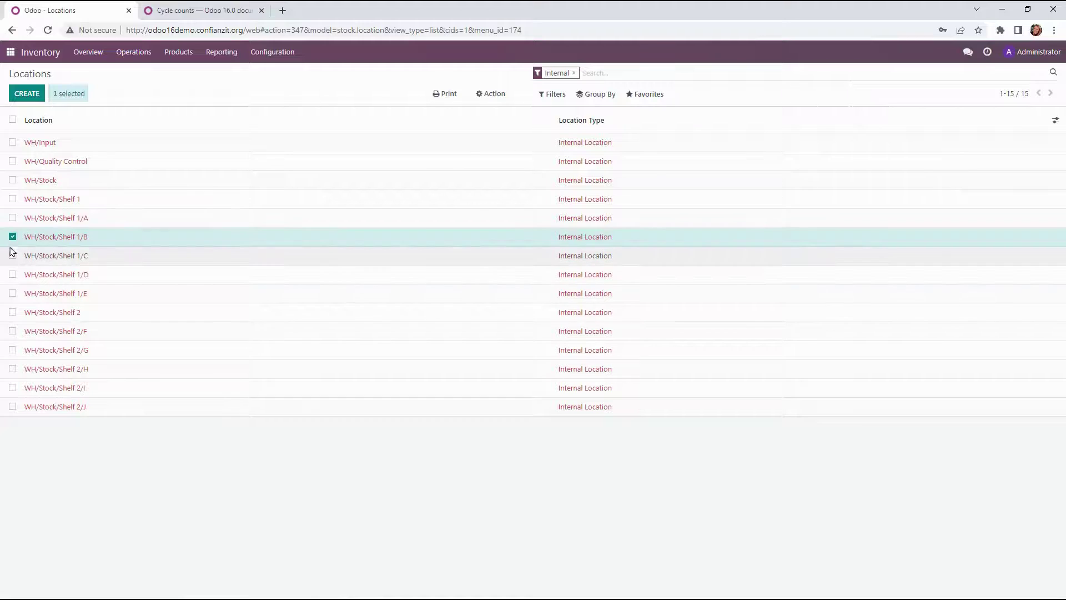
{"action": "left_click", "coordinate": [12, 120]}
{"action": "left_click", "coordinate": [13, 143]}
{"action": "left_click", "coordinate": [12, 161]}
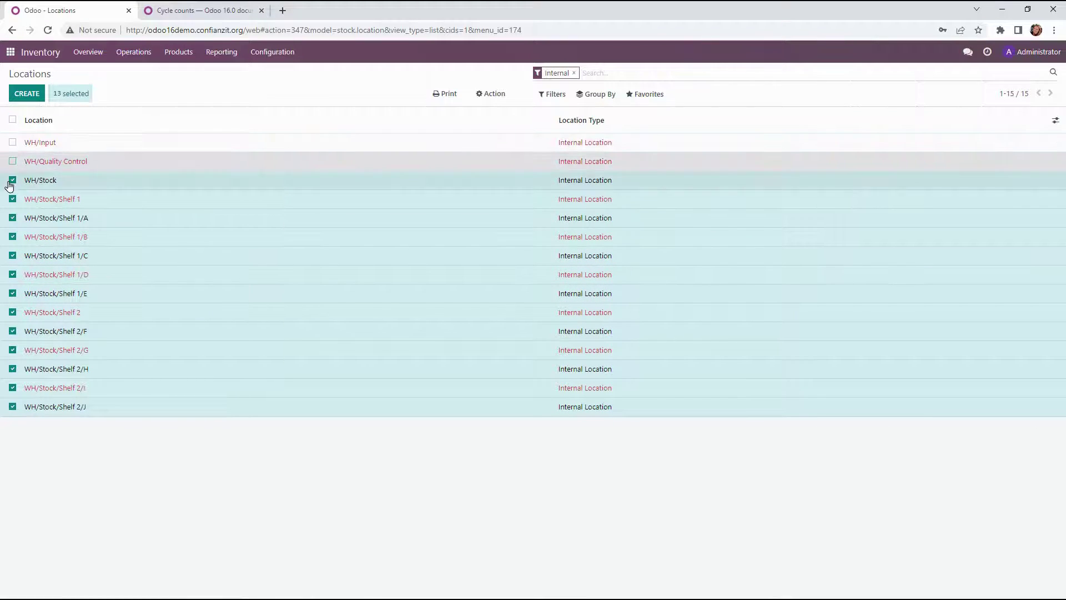
{"action": "left_click", "coordinate": [13, 180]}
{"action": "left_click", "coordinate": [13, 199]}
{"action": "left_click", "coordinate": [12, 218]}
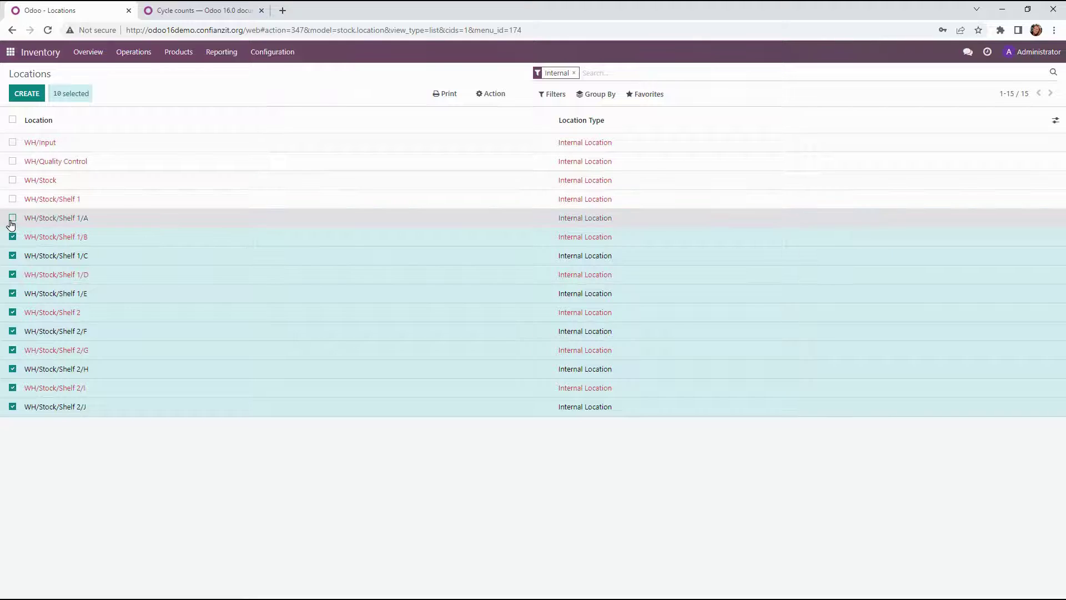
{"action": "left_click", "coordinate": [12, 312]}
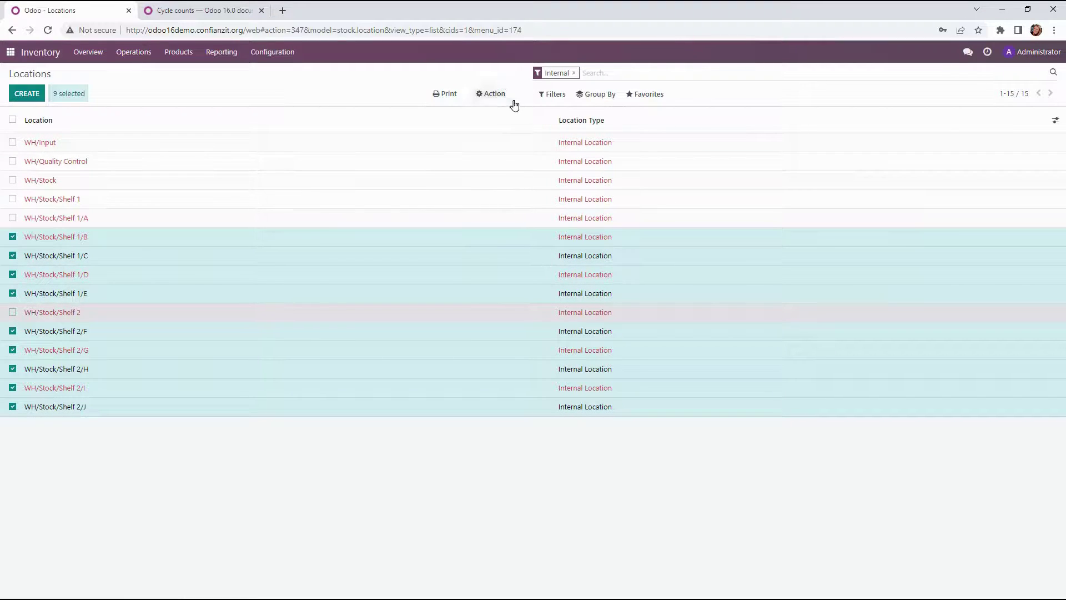
{"action": "left_click", "coordinate": [663, 97]}
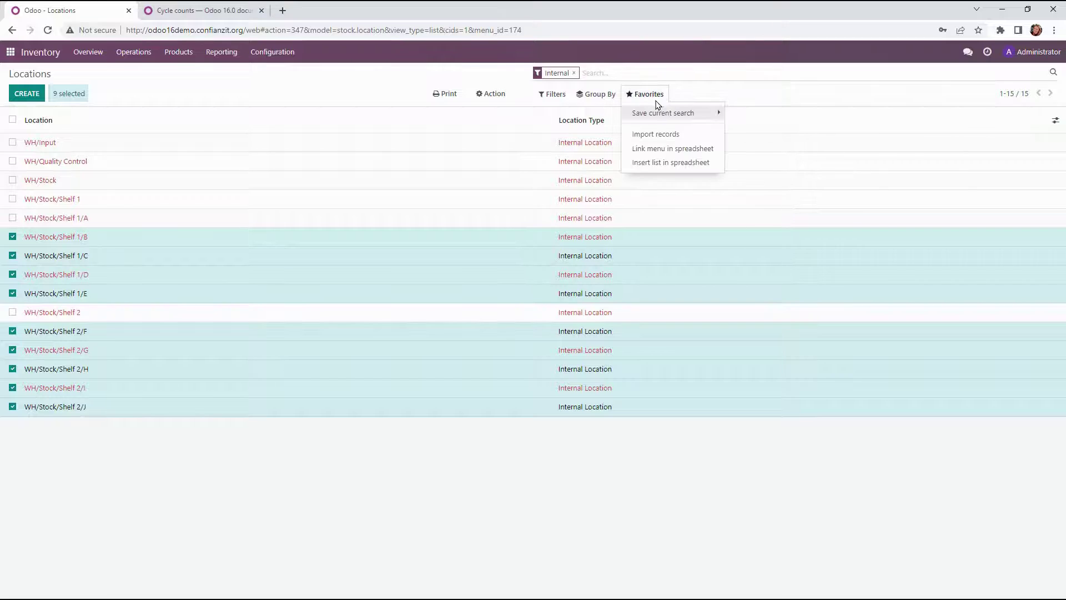
Export the locations as import-compatible CSV with Inventory Frequency (Days), then open the downloaded file.
{"action": "left_click", "coordinate": [493, 94]}
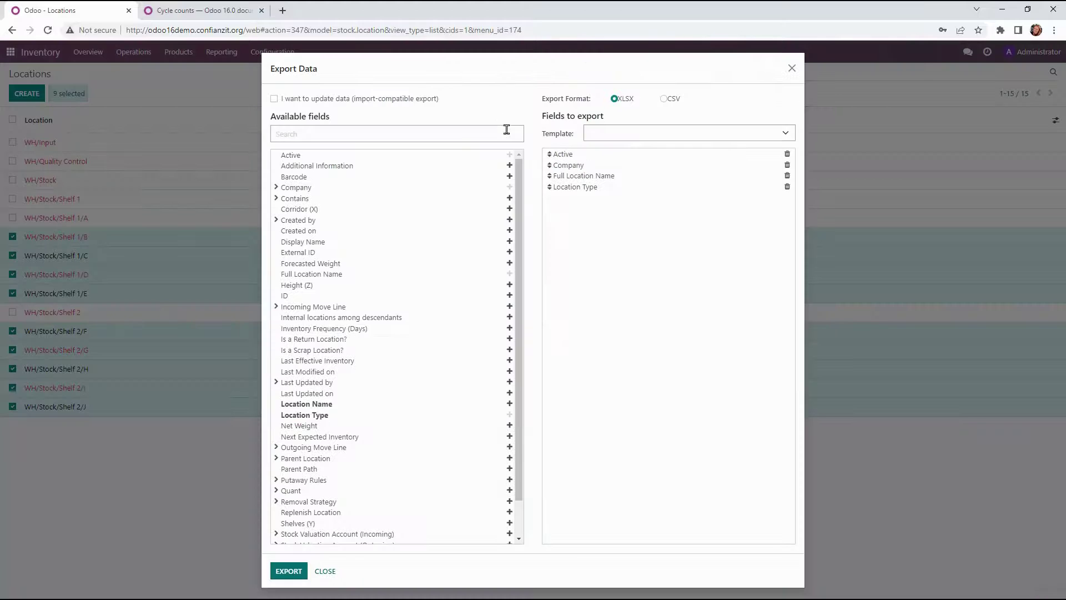
{"action": "left_click", "coordinate": [667, 100]}
{"action": "left_click", "coordinate": [409, 100]}
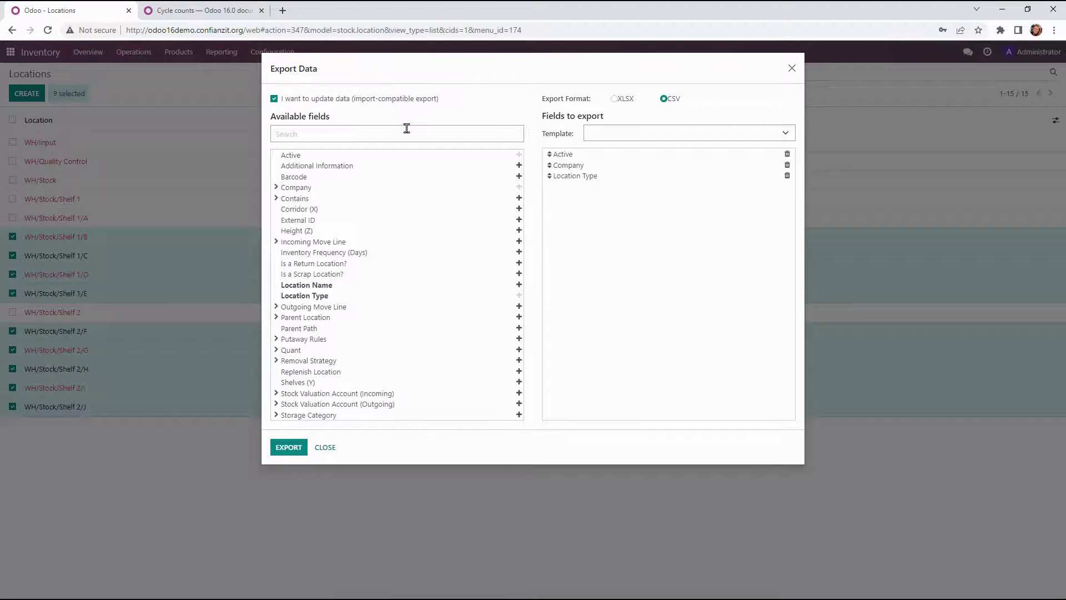
{"action": "type", "text": "in"}
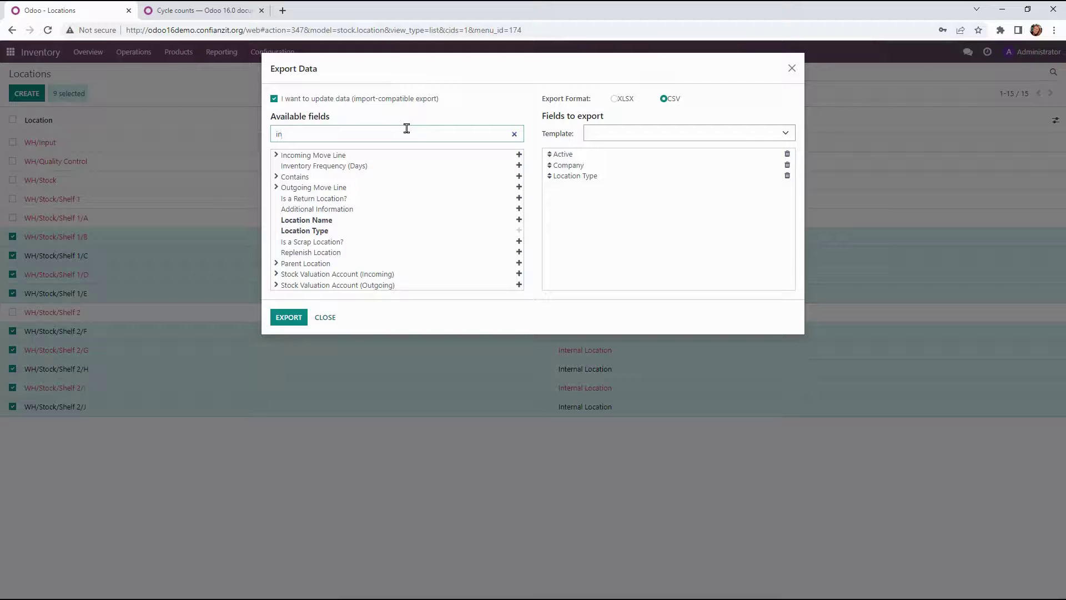
{"action": "left_click", "coordinate": [518, 166]}
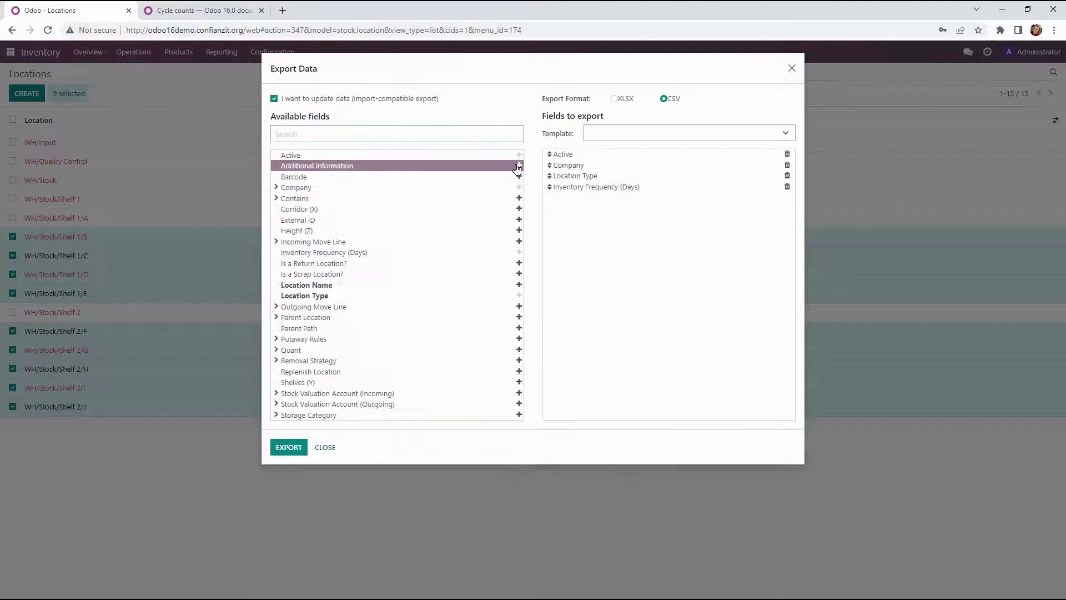
{"action": "left_click", "coordinate": [296, 450]}
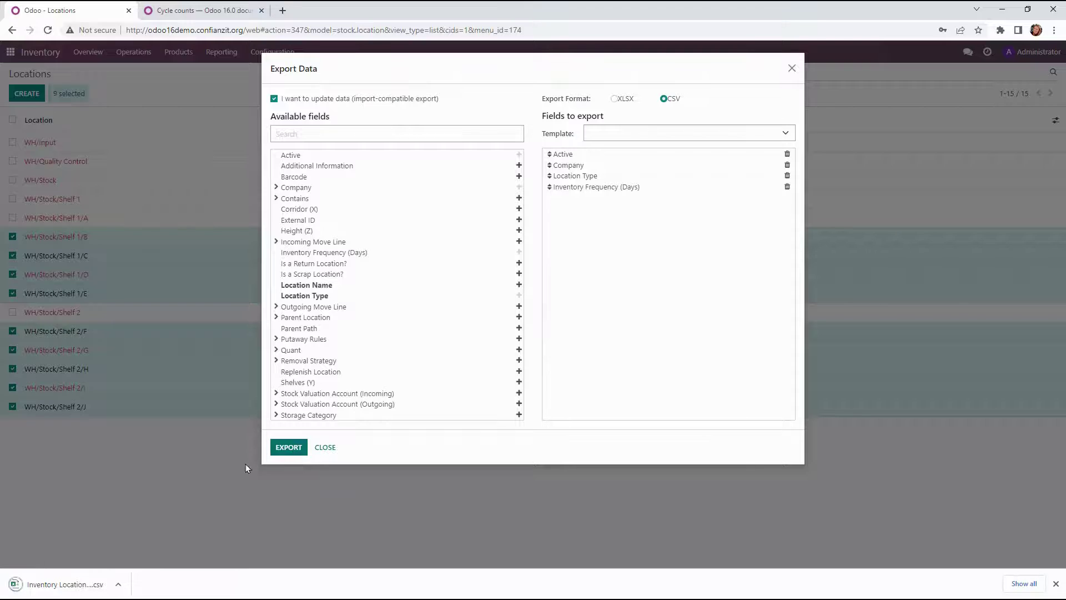
{"action": "left_click", "coordinate": [89, 584]}
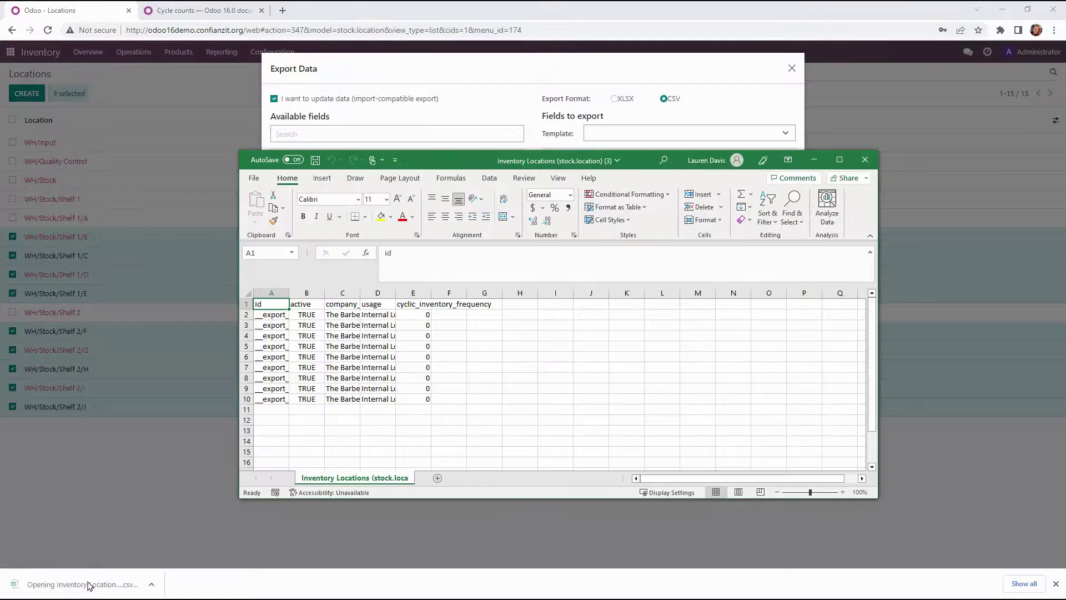
Autofit all worksheet columns and enter 30 as the frequency in E2 and E3.
{"action": "left_click", "coordinate": [248, 293]}
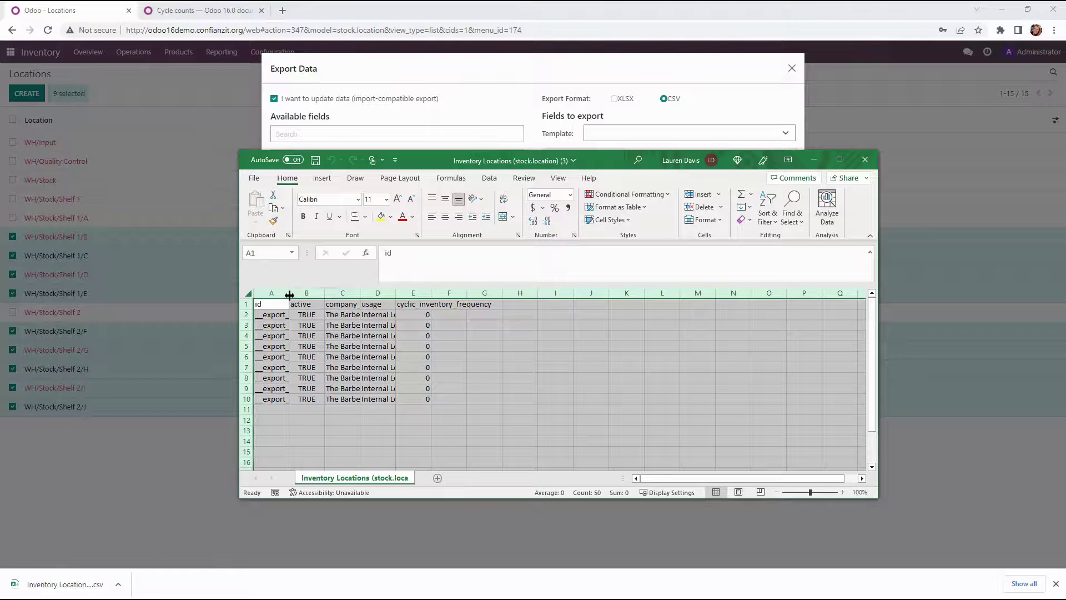
{"action": "double_click", "coordinate": [295, 296]}
{"action": "left_click", "coordinate": [495, 306]}
{"action": "left_click", "coordinate": [611, 315]}
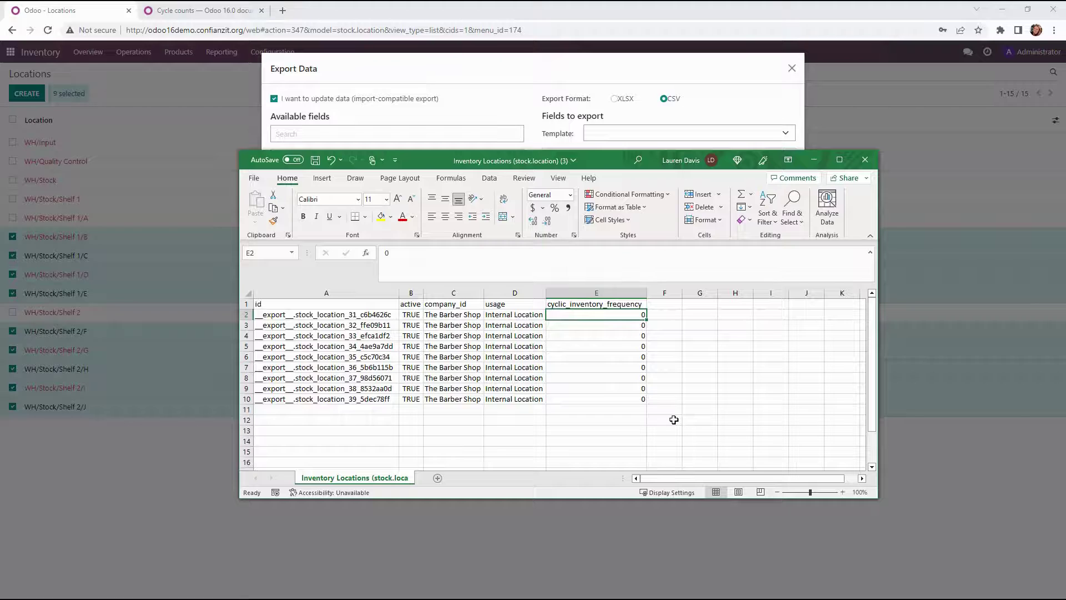
{"action": "type", "text": "30"}
{"action": "key", "text": "Return"}
{"action": "type", "text": "30"}
{"action": "key", "text": "Return"}
Copy the 30 down the remaining rows of column E and save the CSV.
{"action": "key", "text": "Up"}
{"action": "key", "text": "ctrl+c"}
{"action": "key", "text": "shift+Down"}
{"action": "key", "text": "shift+Down"}
{"action": "key", "text": "shift+Down"}
{"action": "key", "text": "shift+Down"}
{"action": "key", "text": "shift+Down"}
{"action": "key", "text": "shift+Down"}
{"action": "key", "text": "shift+Down"}
{"action": "key", "text": "shift+Down"}
{"action": "key", "text": "ctrl+v"}
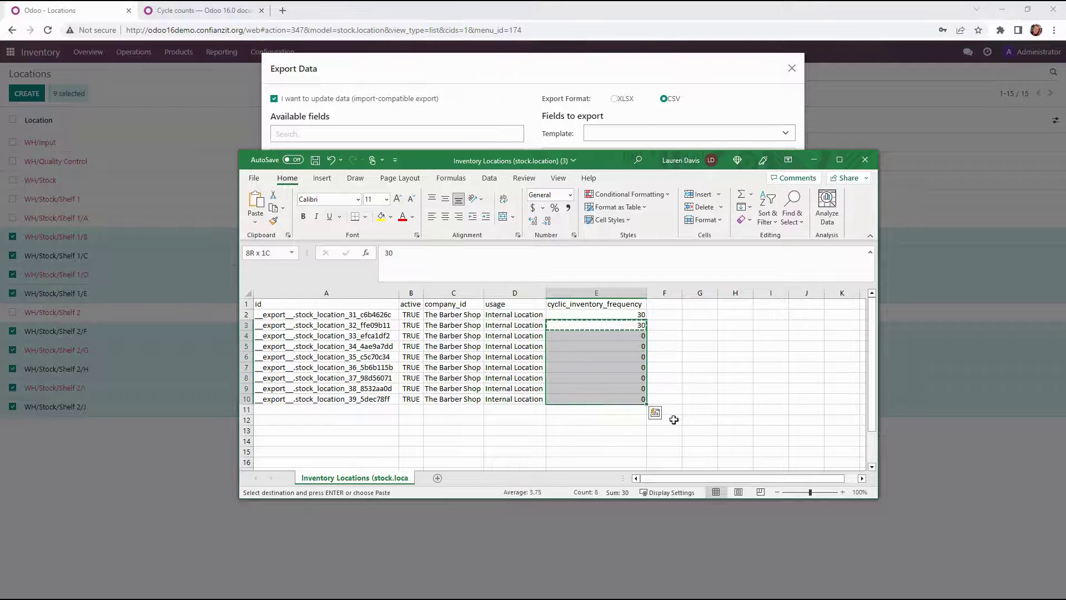
{"action": "key", "text": "Escape"}
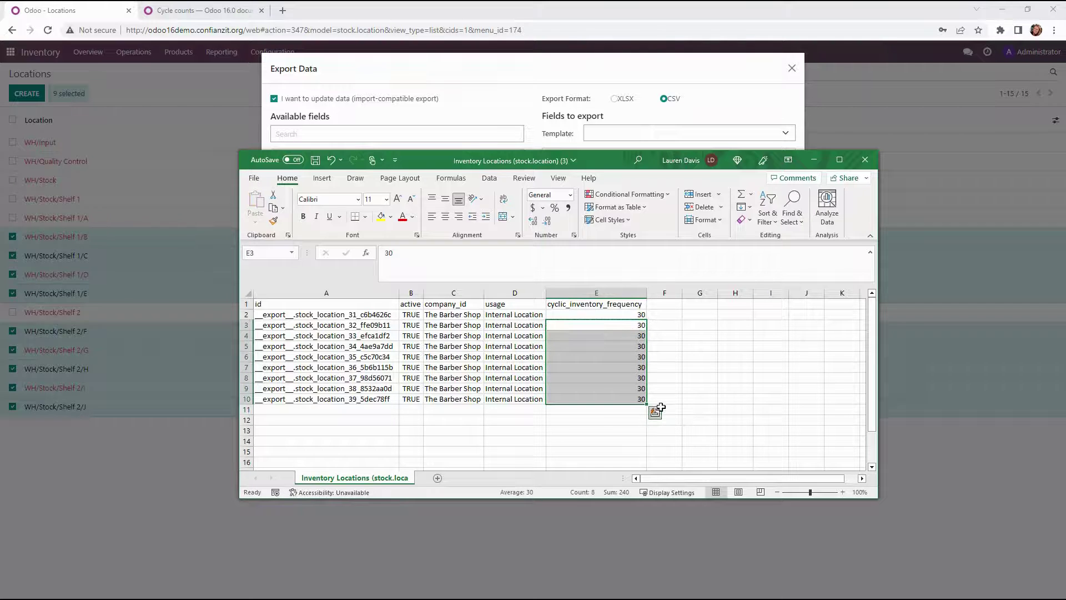
{"action": "left_click", "coordinate": [315, 160]}
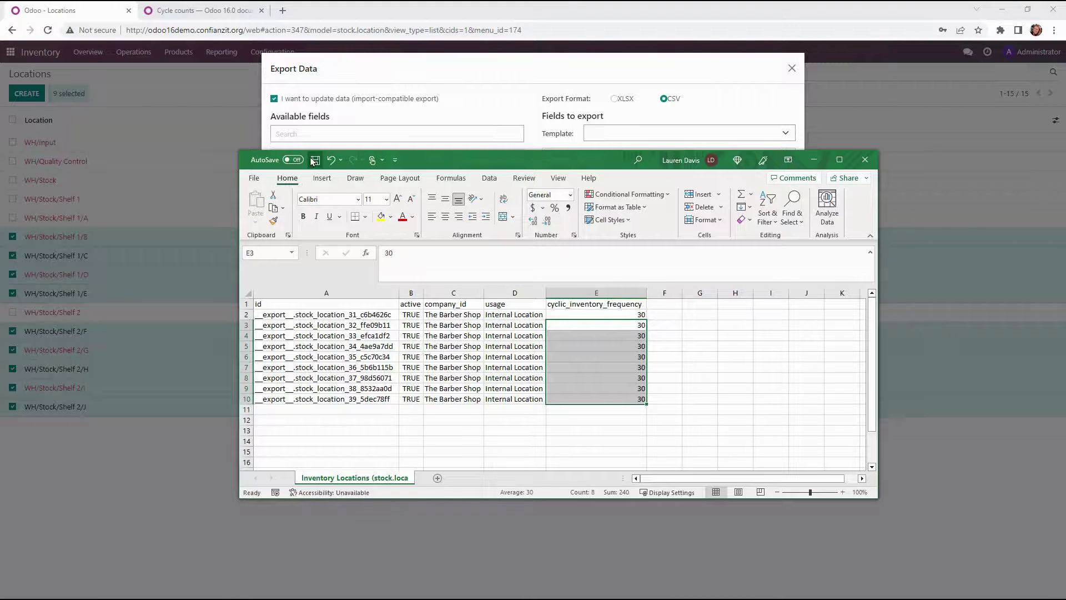
Close Excel and the Export dialog, then start importing location records from Favorites.
{"action": "left_click", "coordinate": [864, 167]}
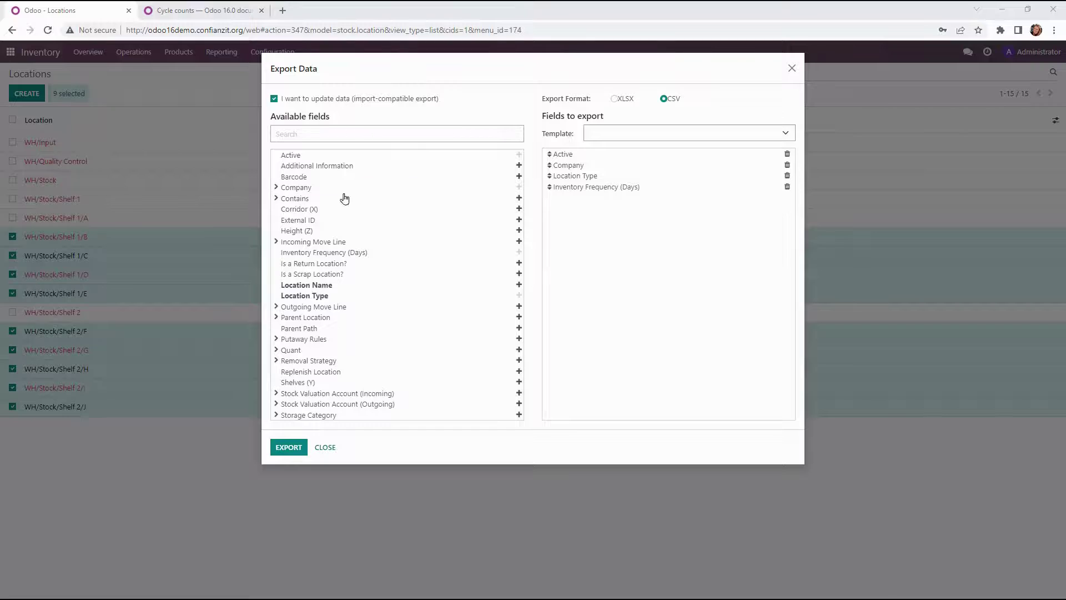
{"action": "left_click", "coordinate": [792, 68]}
{"action": "left_click", "coordinate": [639, 94]}
{"action": "left_click", "coordinate": [652, 143]}
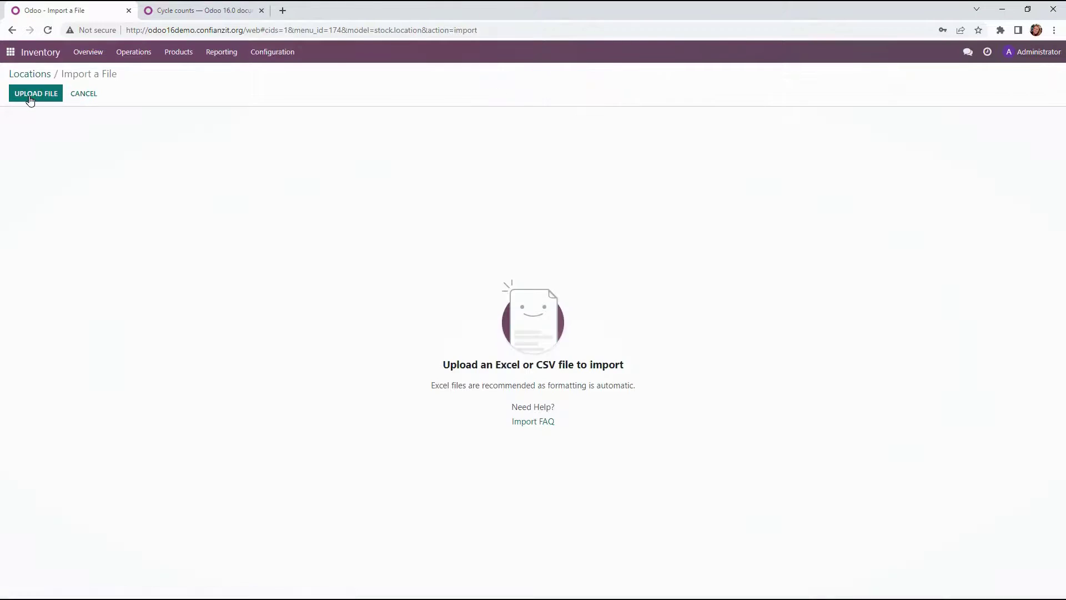
Upload the edited Inventory Locations CSV, test it, and import the nine records.
{"action": "left_click", "coordinate": [30, 101]}
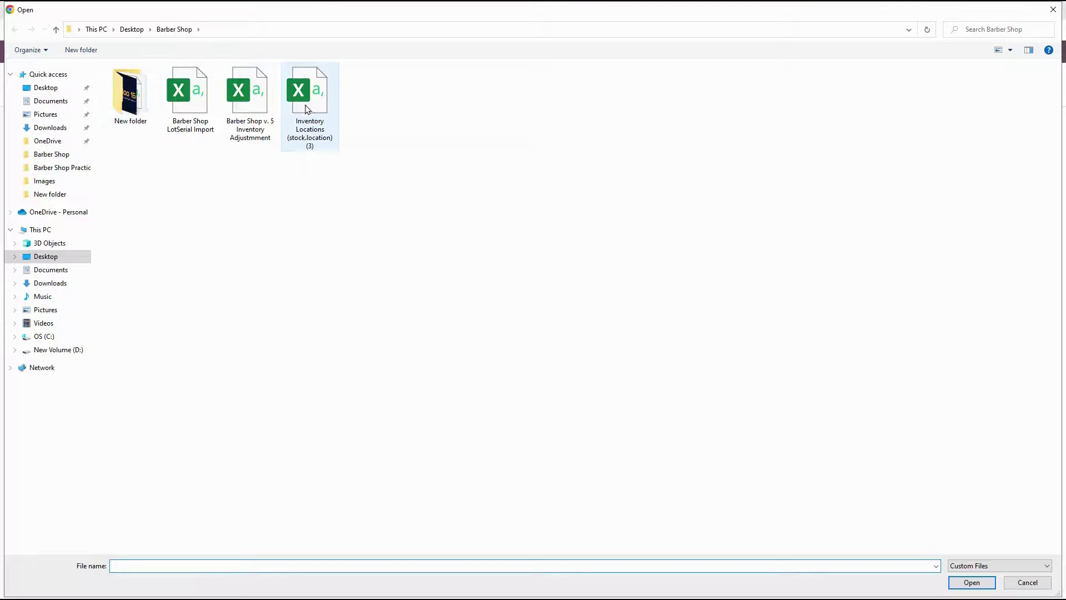
{"action": "double_click", "coordinate": [307, 109]}
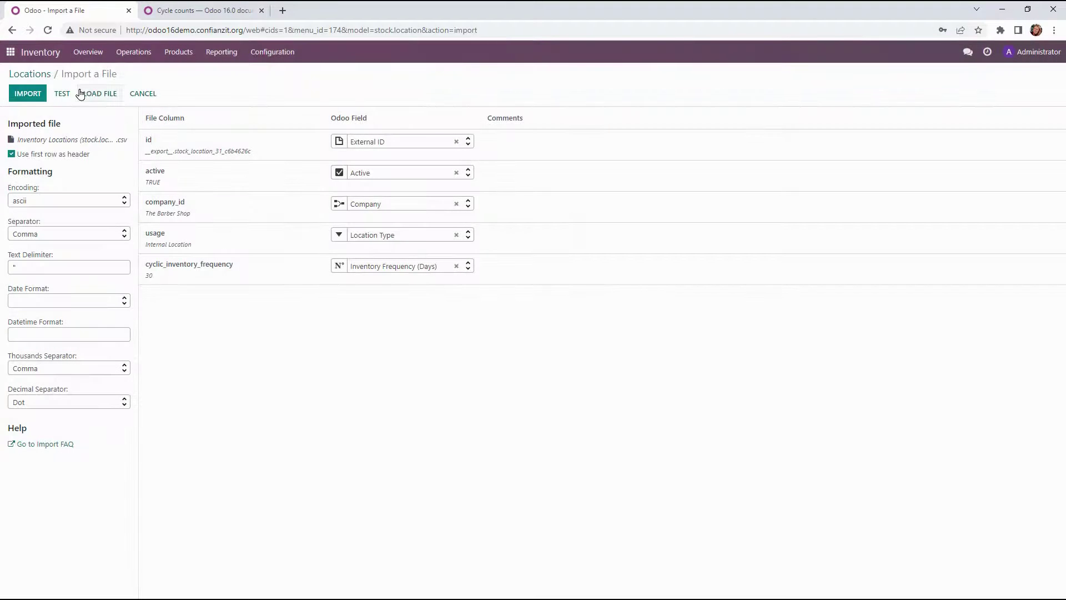
{"action": "left_click", "coordinate": [64, 94]}
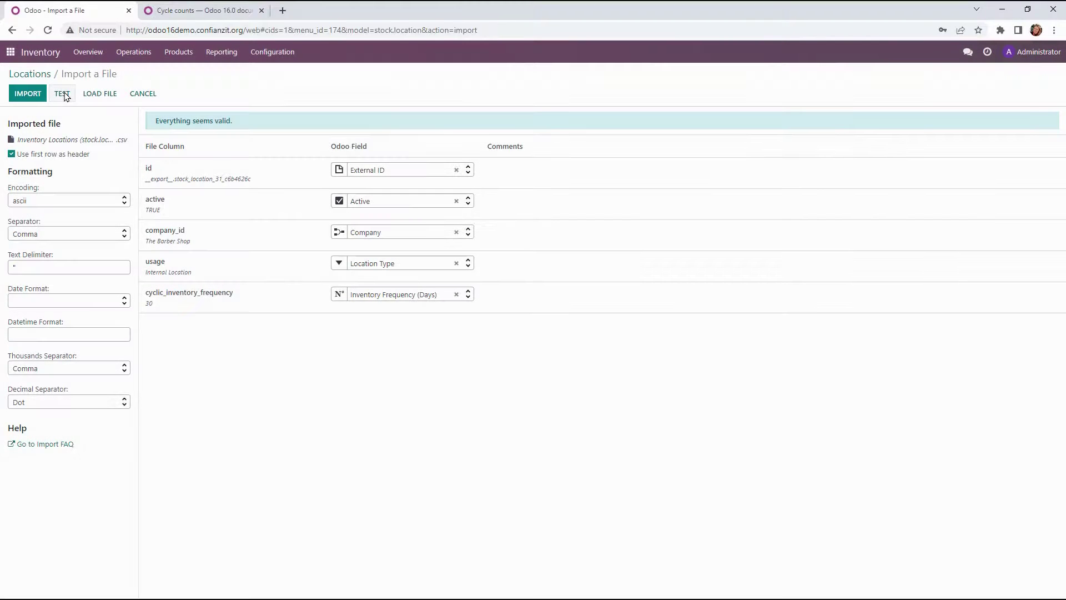
{"action": "left_click", "coordinate": [37, 94]}
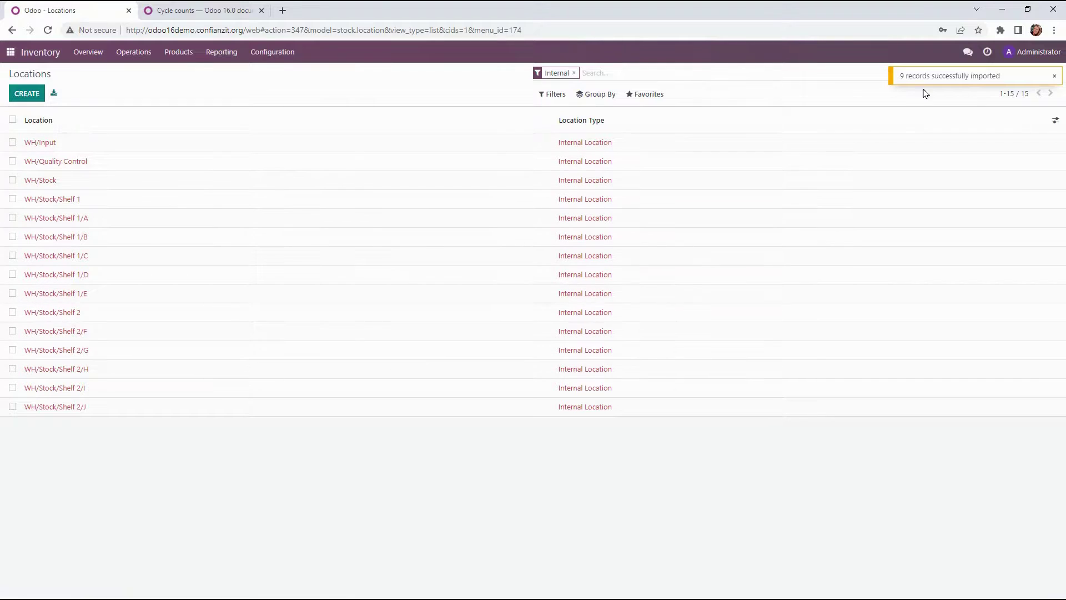
Check WH/Stock/Shelf 1/C shows a 30-day frequency, then go to Operations > Inventory Adjustments.
{"action": "left_click", "coordinate": [216, 259]}
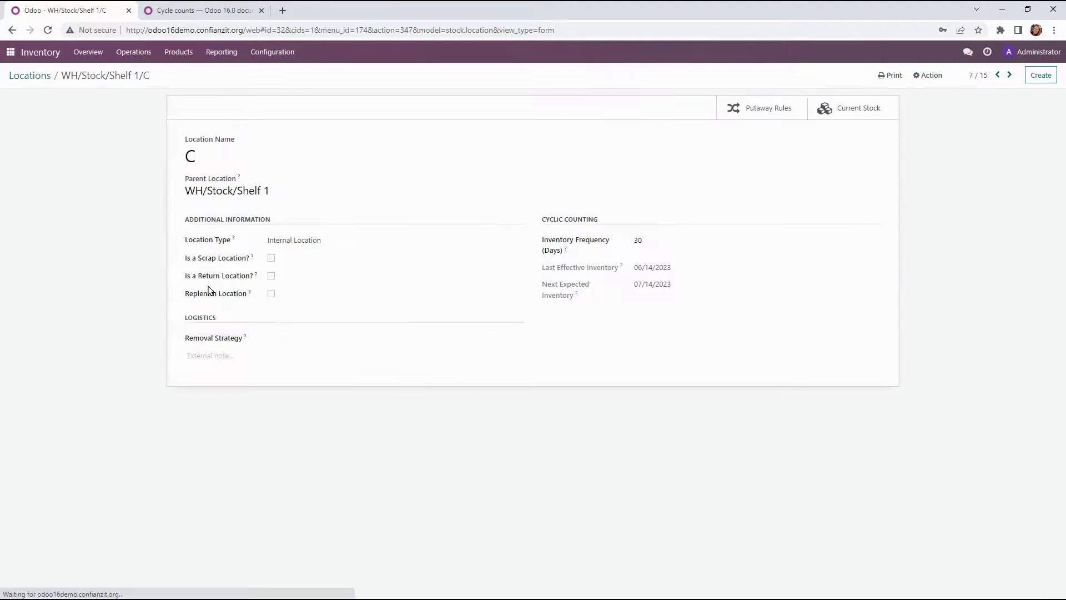
{"action": "left_click", "coordinate": [48, 84]}
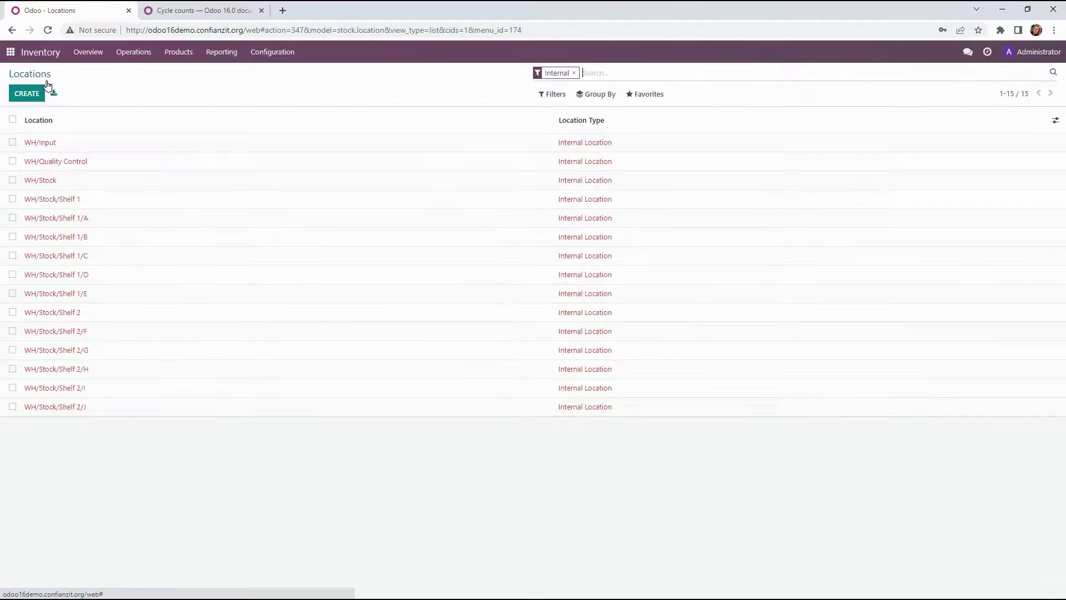
{"action": "left_click", "coordinate": [146, 59]}
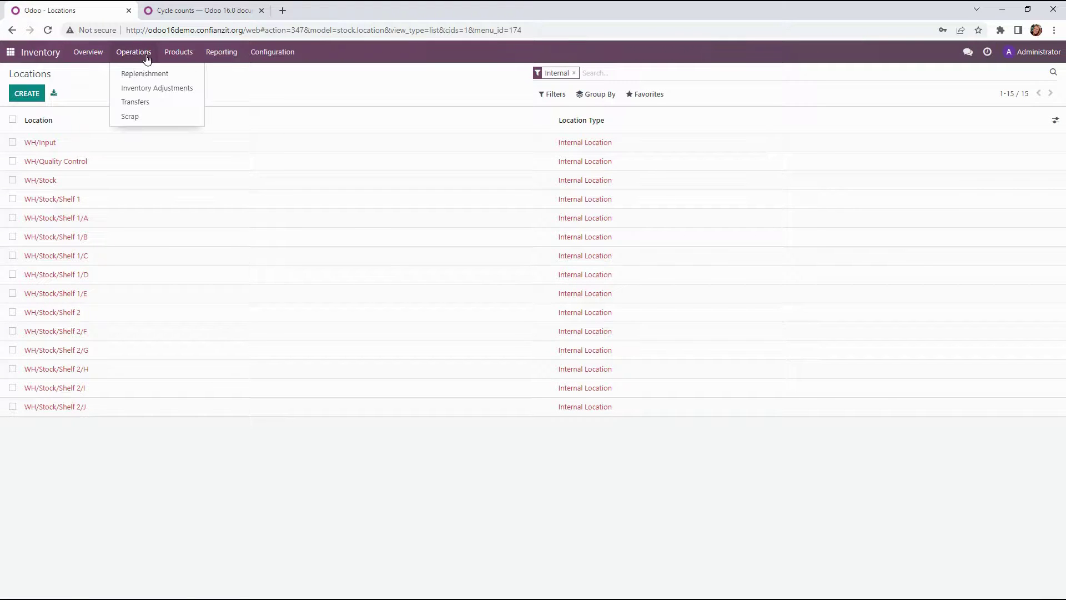
{"action": "left_click", "coordinate": [143, 94]}
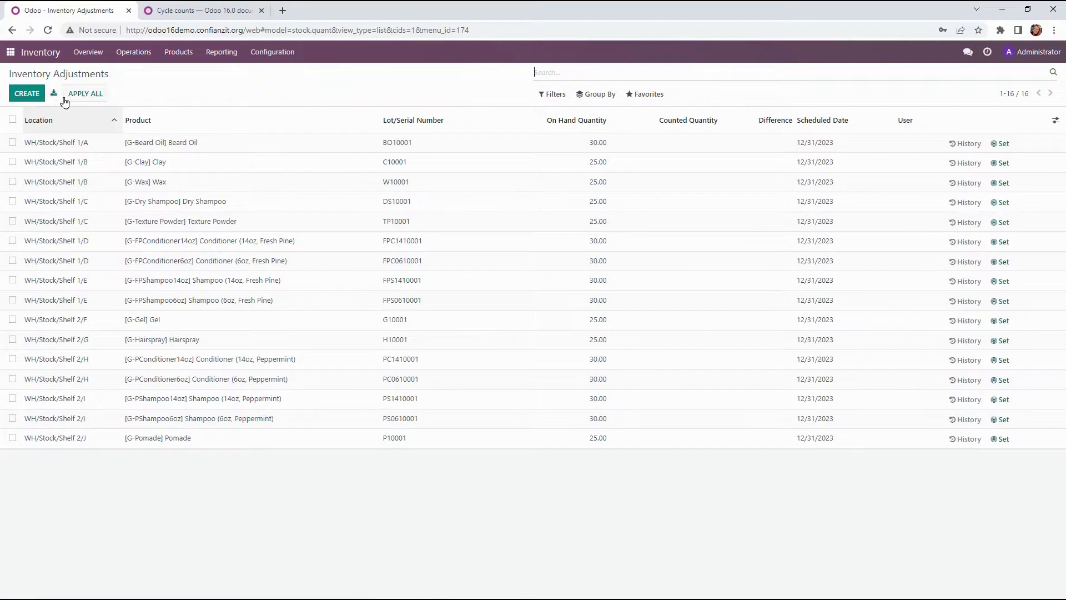
Request a count of all 16 lots at current value, then apply all adjustments.
{"action": "left_click", "coordinate": [12, 119]}
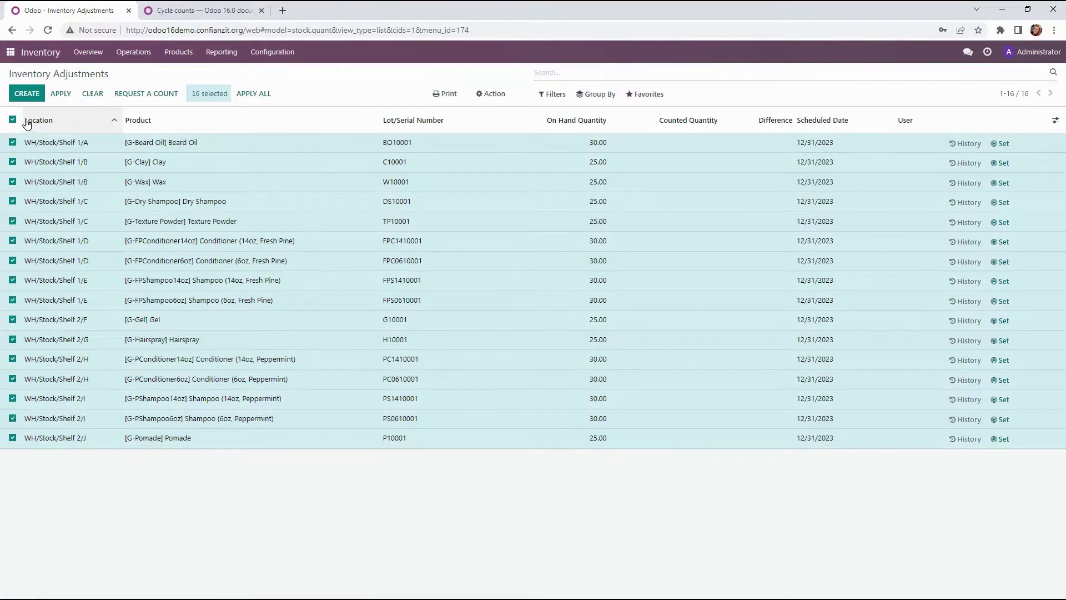
{"action": "left_click", "coordinate": [123, 98]}
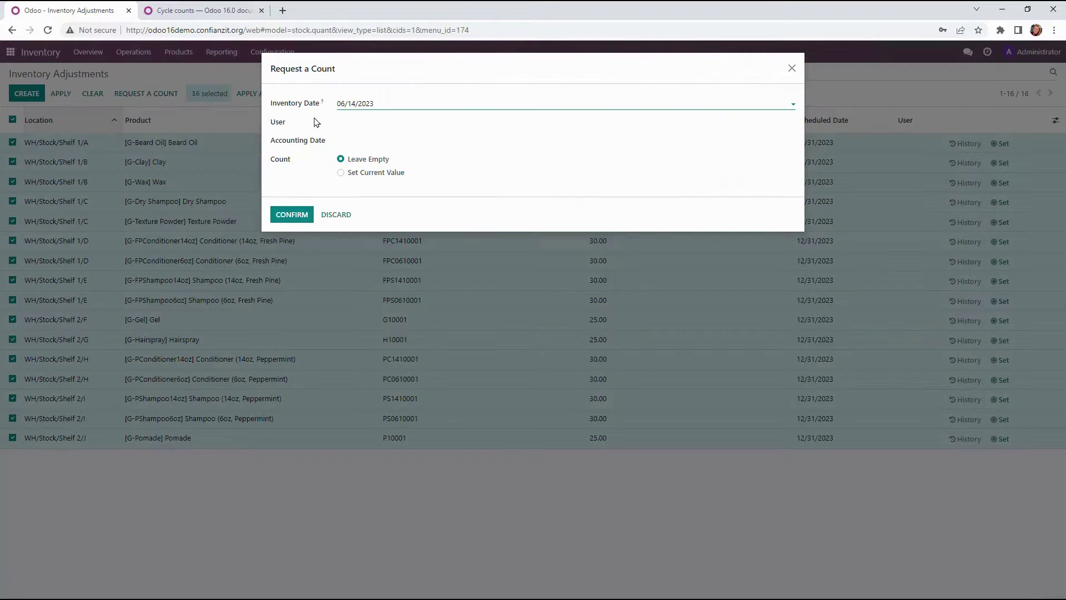
{"action": "left_click", "coordinate": [370, 180]}
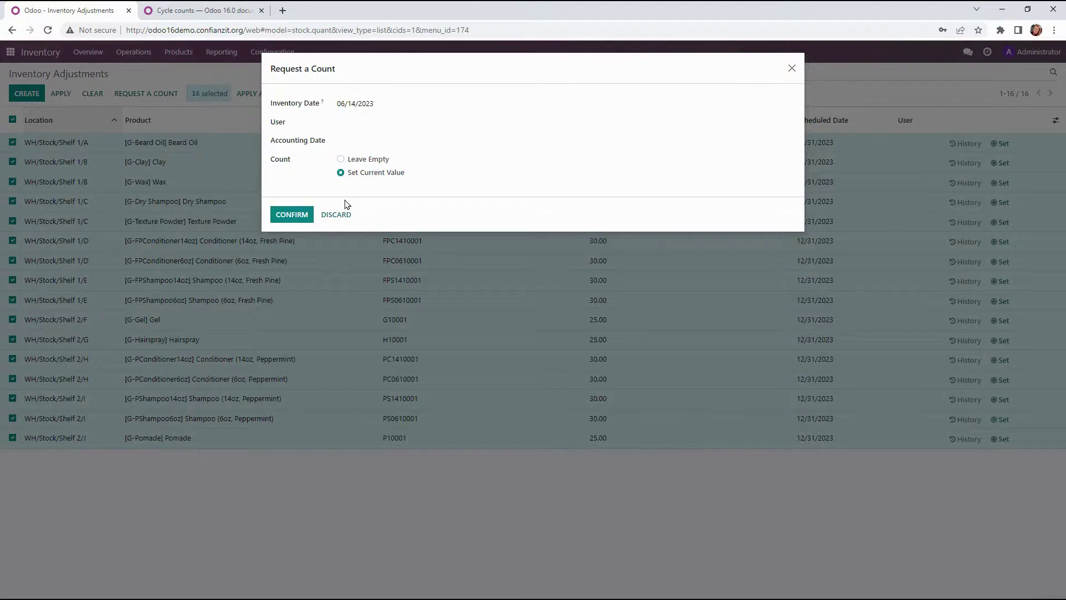
{"action": "left_click", "coordinate": [298, 216]}
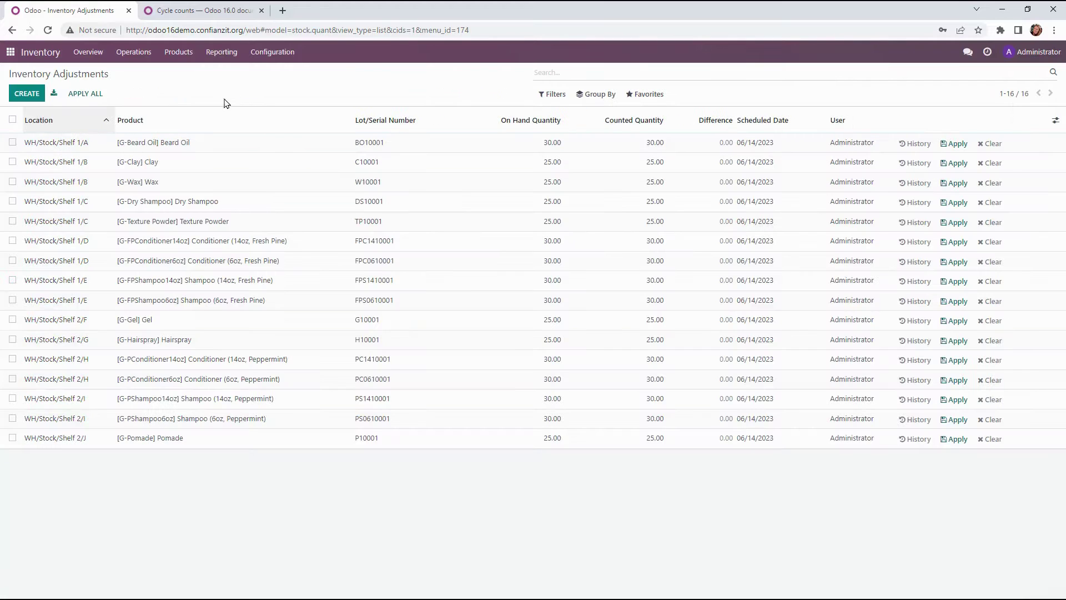
{"action": "left_click", "coordinate": [92, 99]}
{"action": "left_click", "coordinate": [286, 151]}
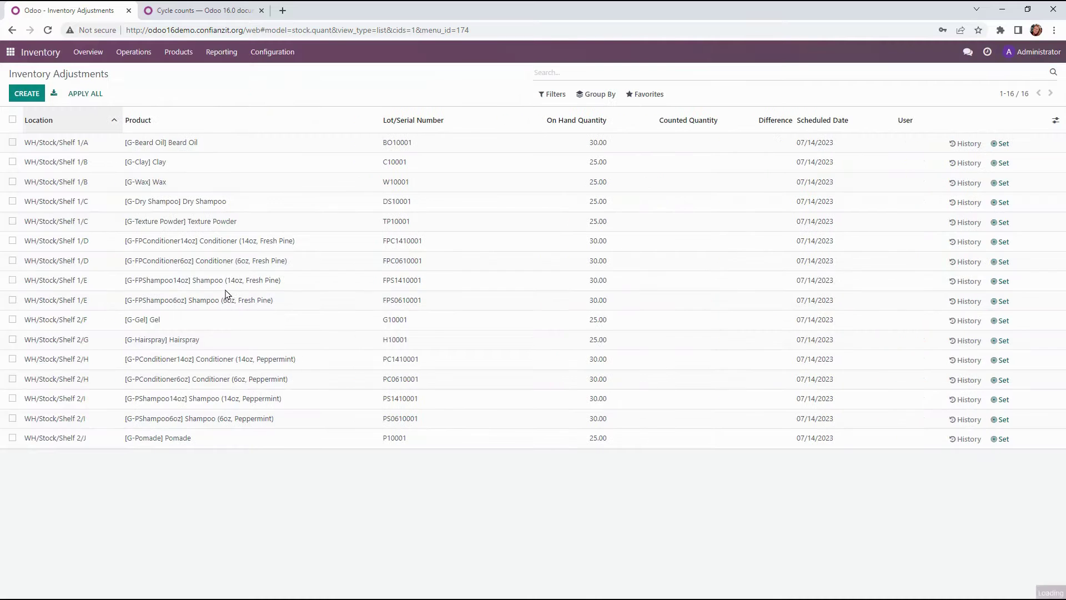